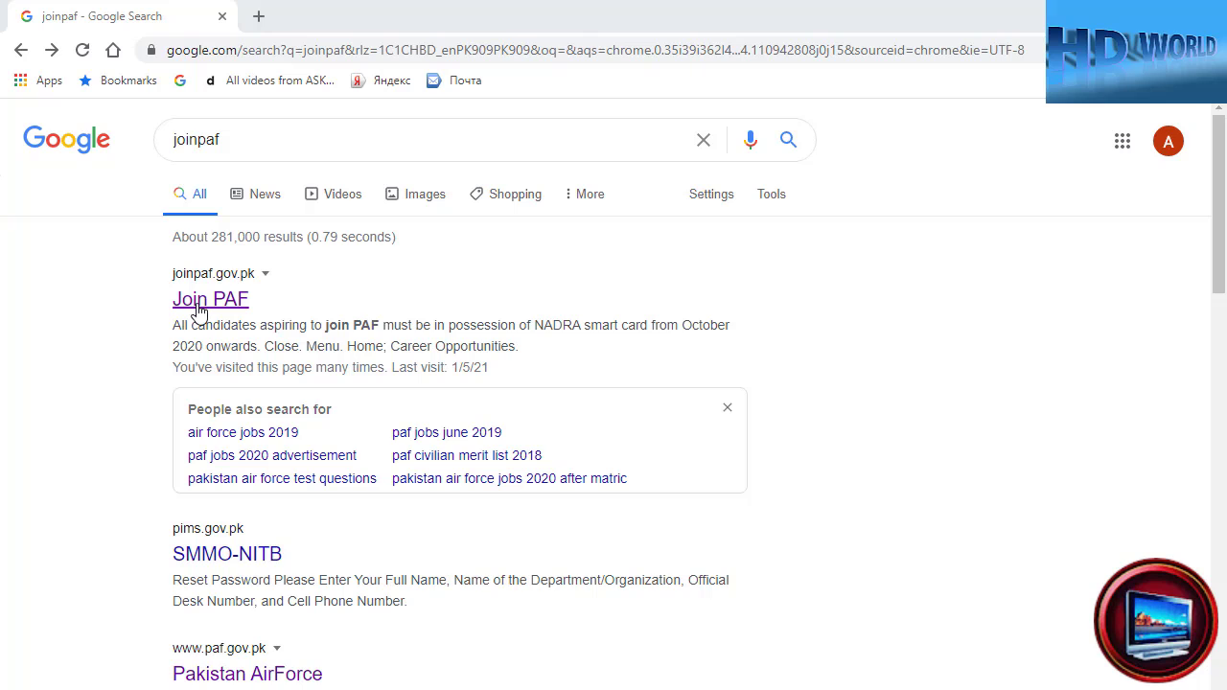
# - Open joinpaf.gov.pk from the search results, close the NADRA smart card alert, and choose Join PAF as Airmen
pyautogui.click(199, 305)
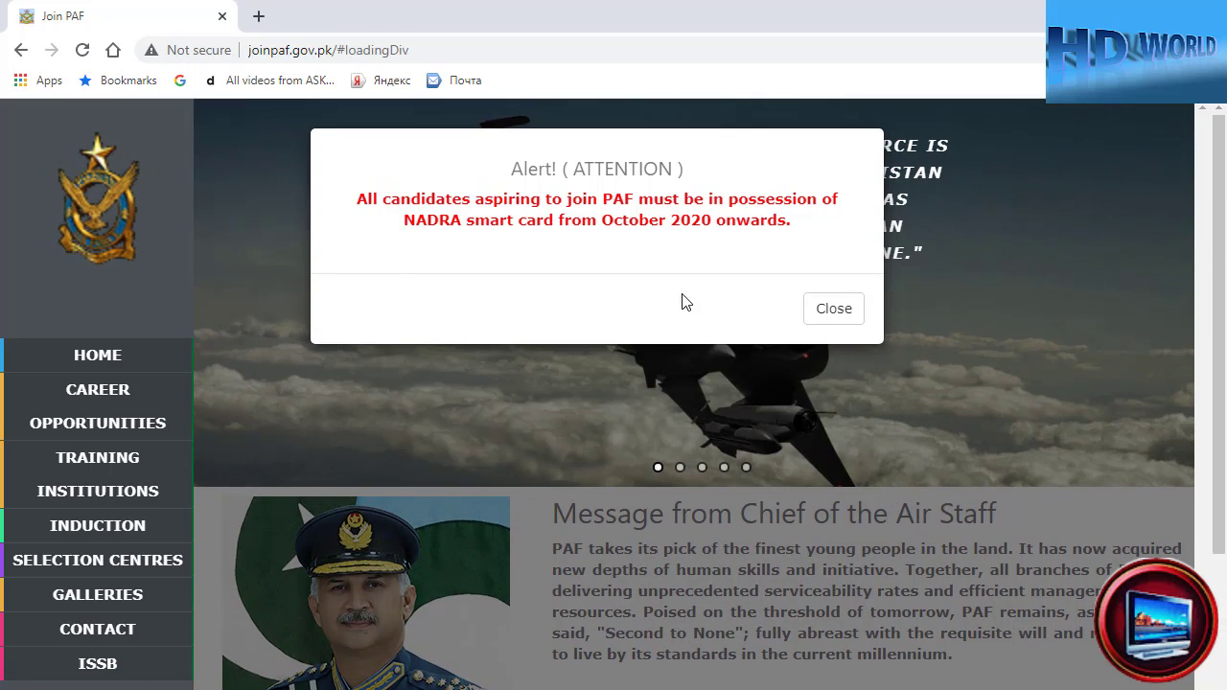
pyautogui.click(832, 316)
pyautogui.scroll(-2, 697, 559)
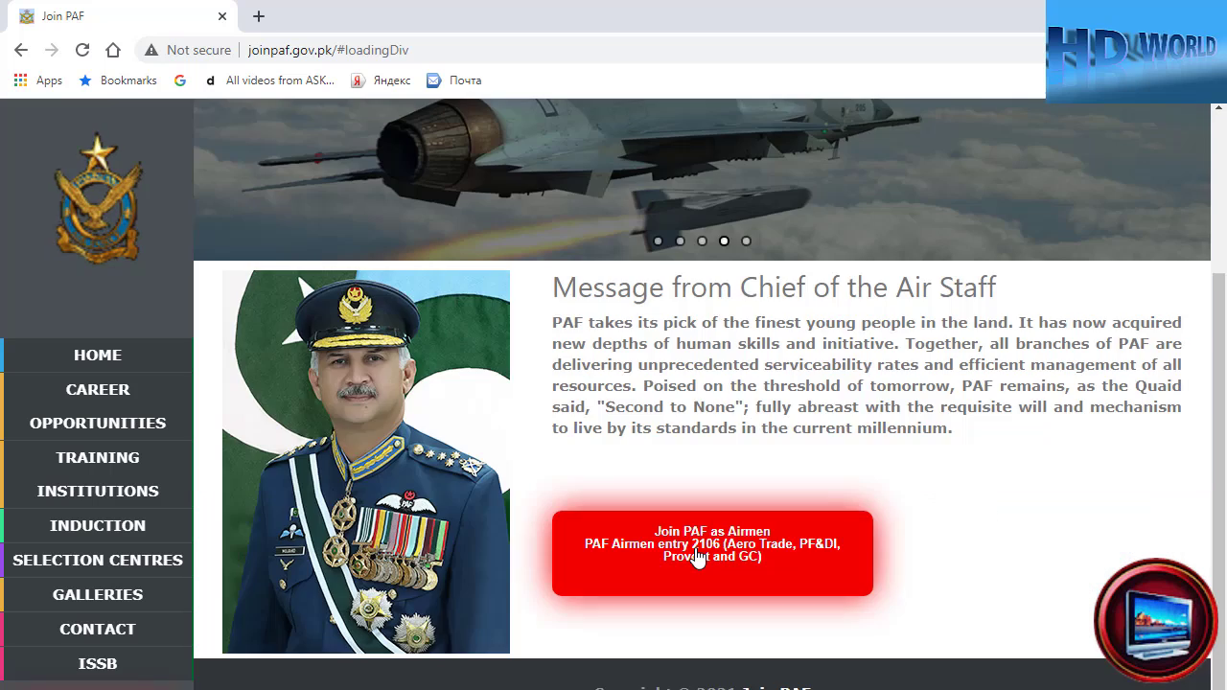
pyautogui.click(697, 559)
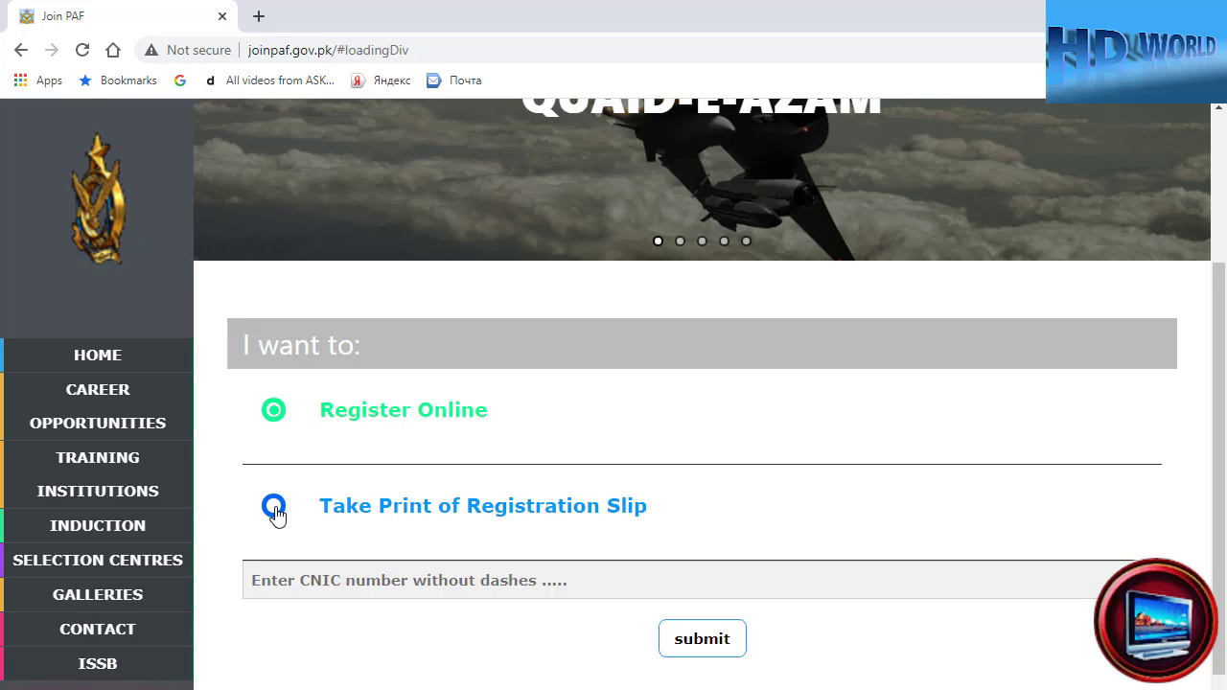
# - Select Register Online, autofill the applicant's CNIC number, and submit it
pyautogui.click(275, 513)
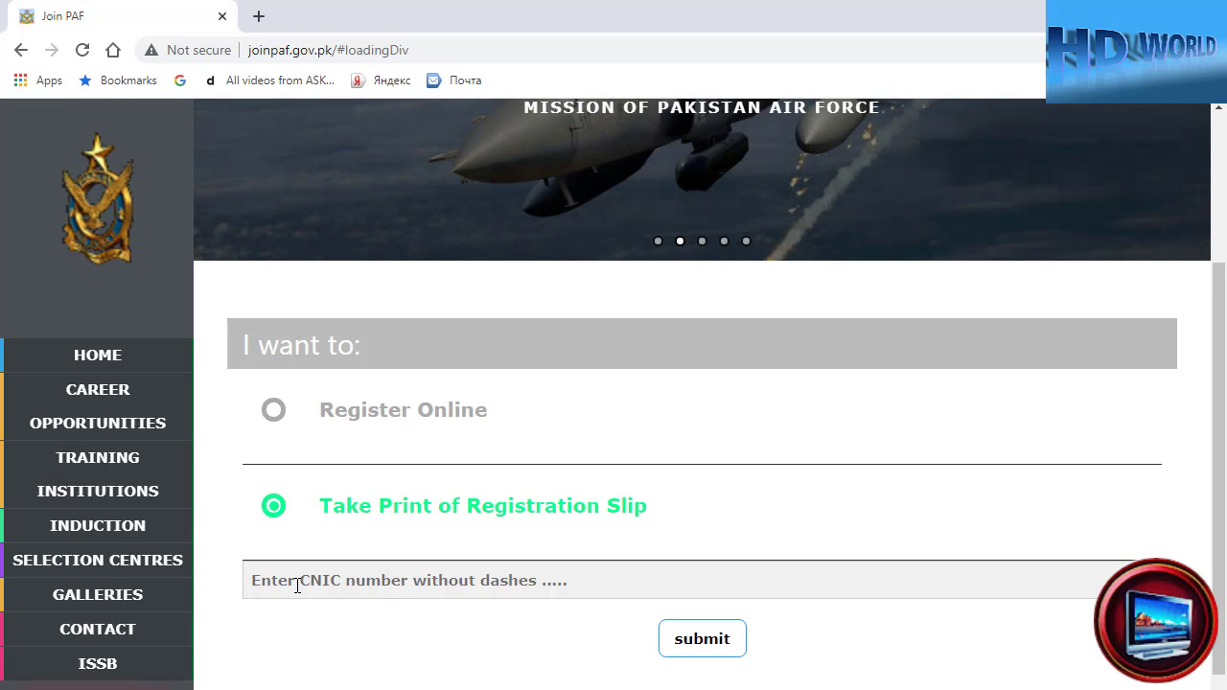
pyautogui.click(275, 414)
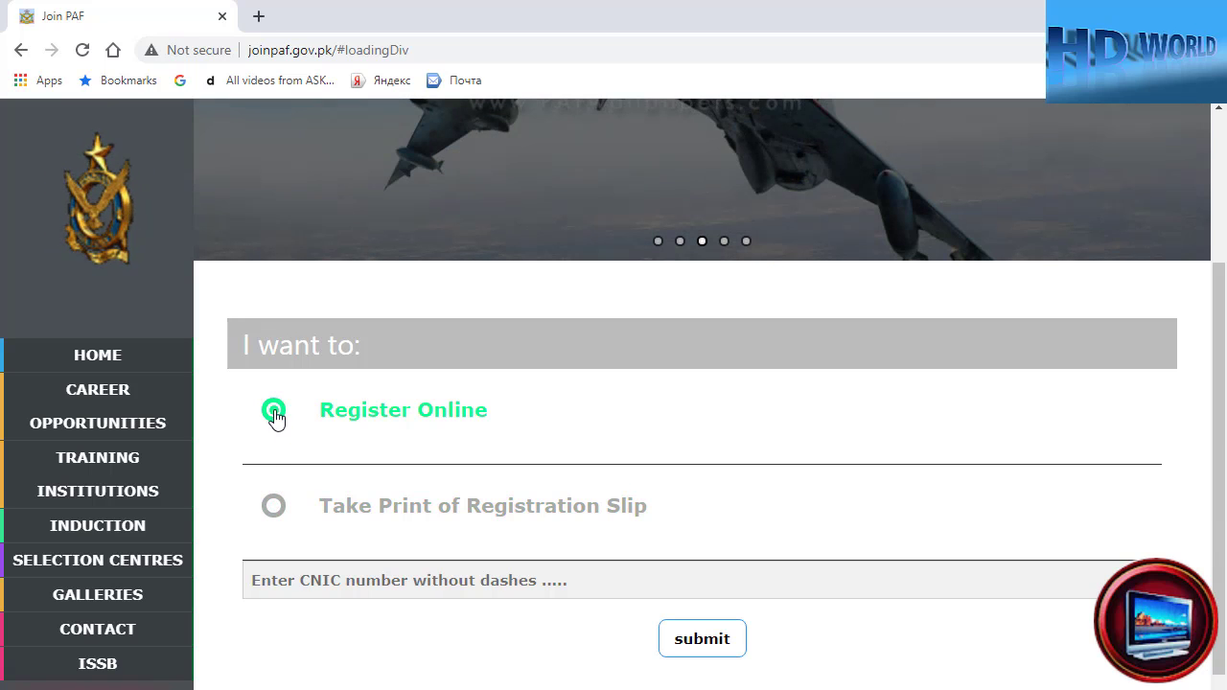
pyautogui.click(299, 585)
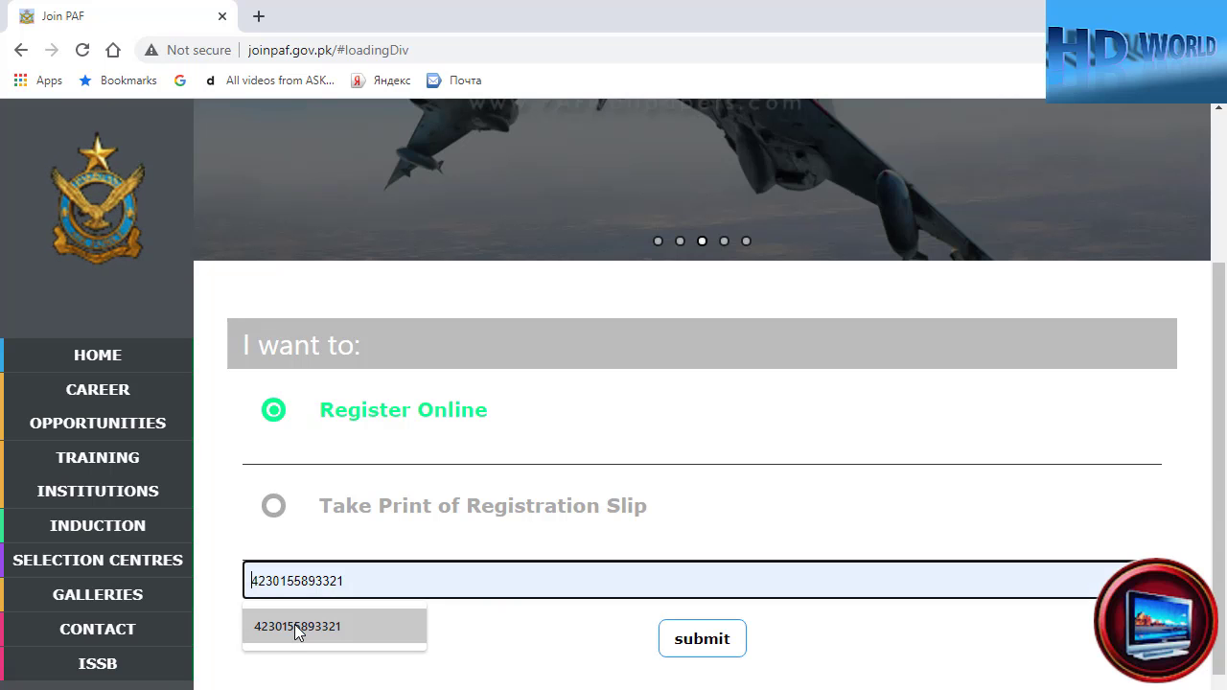
pyautogui.click(297, 626)
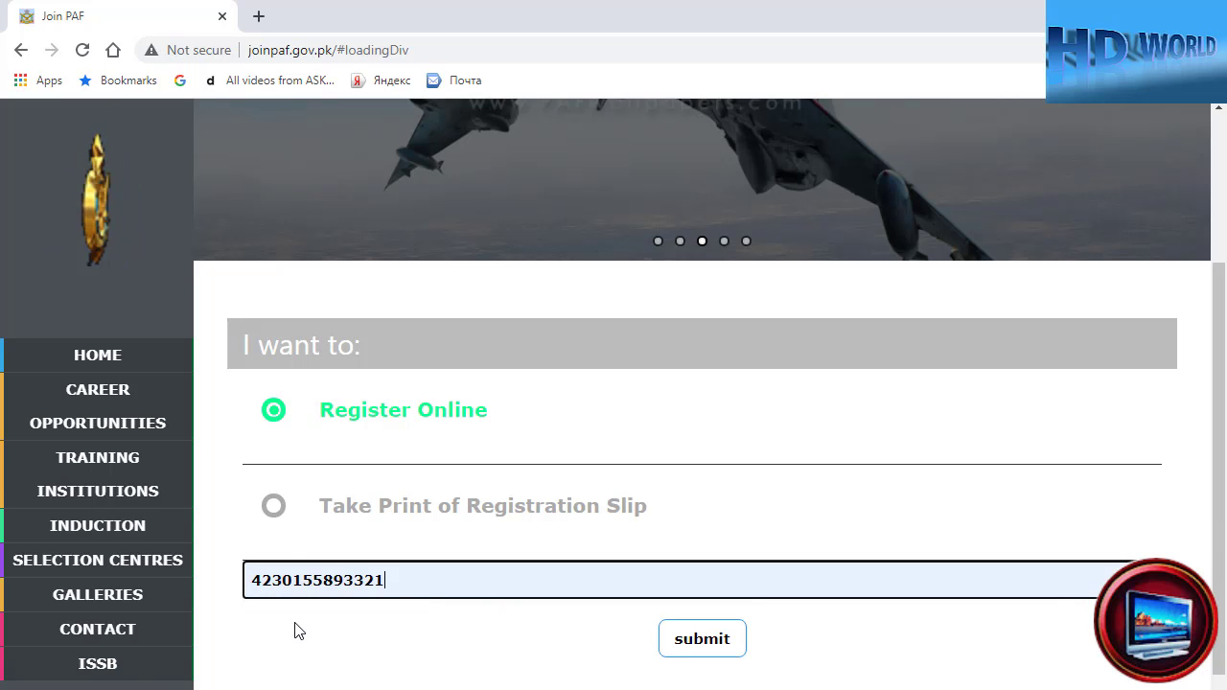
pyautogui.click(706, 650)
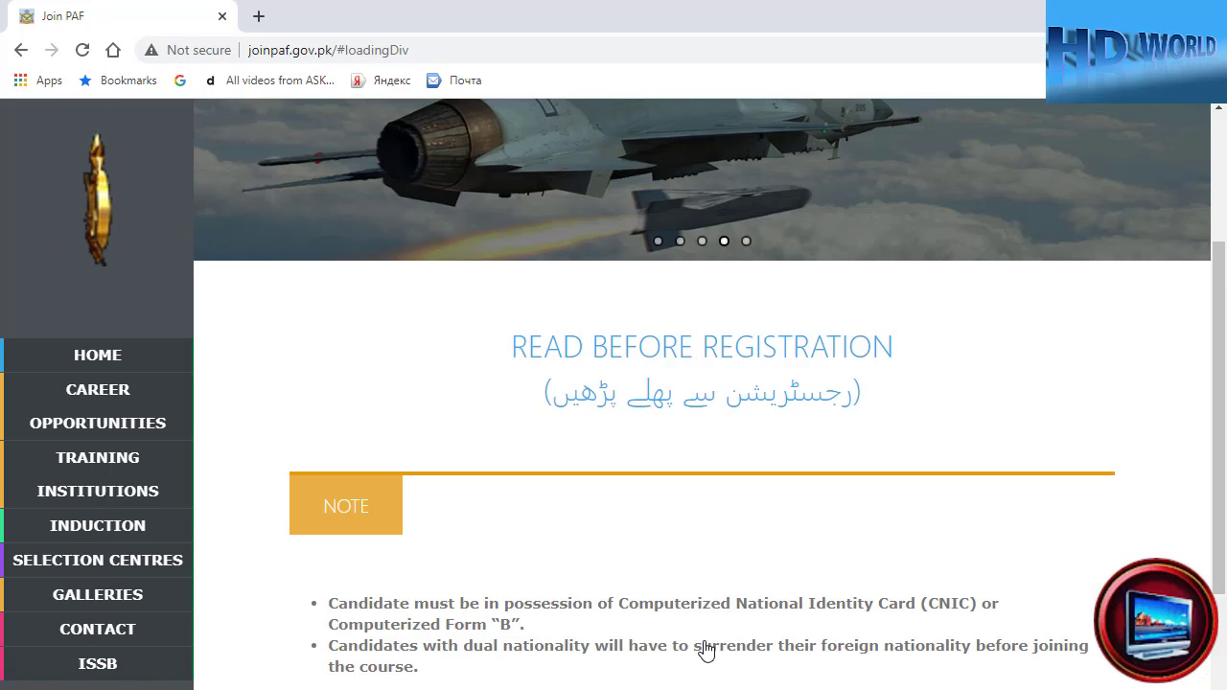
# - Go past the Read Before Registration notes and scroll through the Ineligibility conditions
pyautogui.scroll(-2, 710, 619)
pyautogui.click(702, 613)
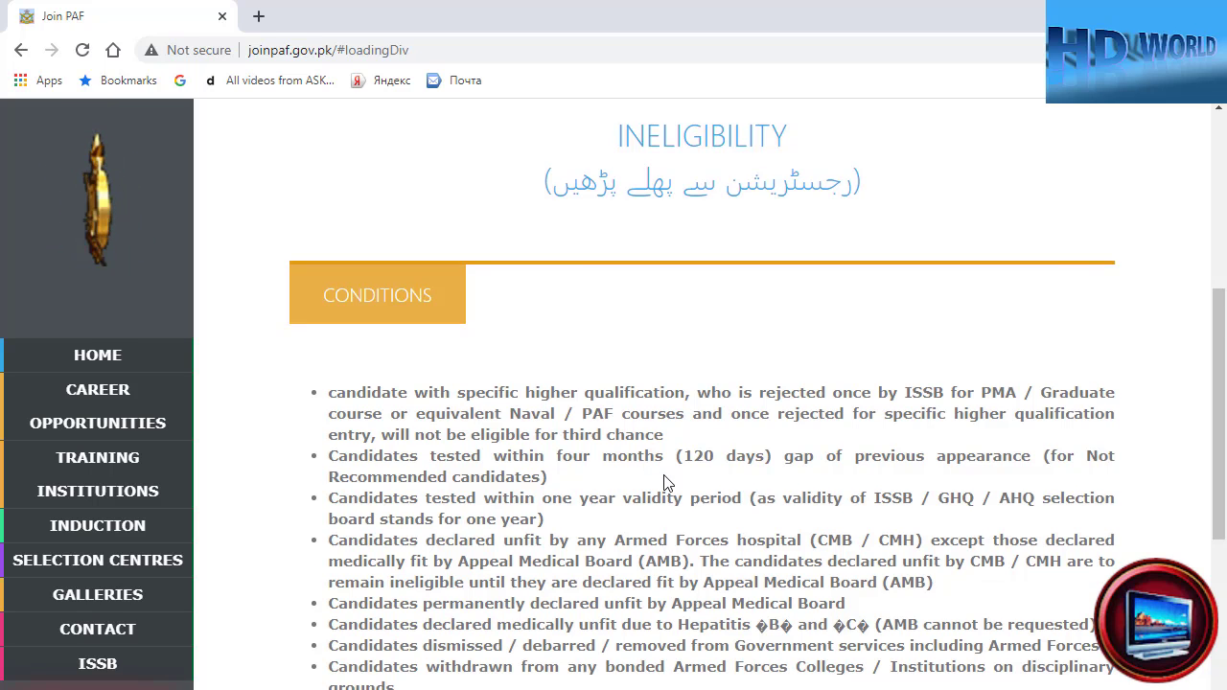
pyautogui.scroll(-2, 666, 482)
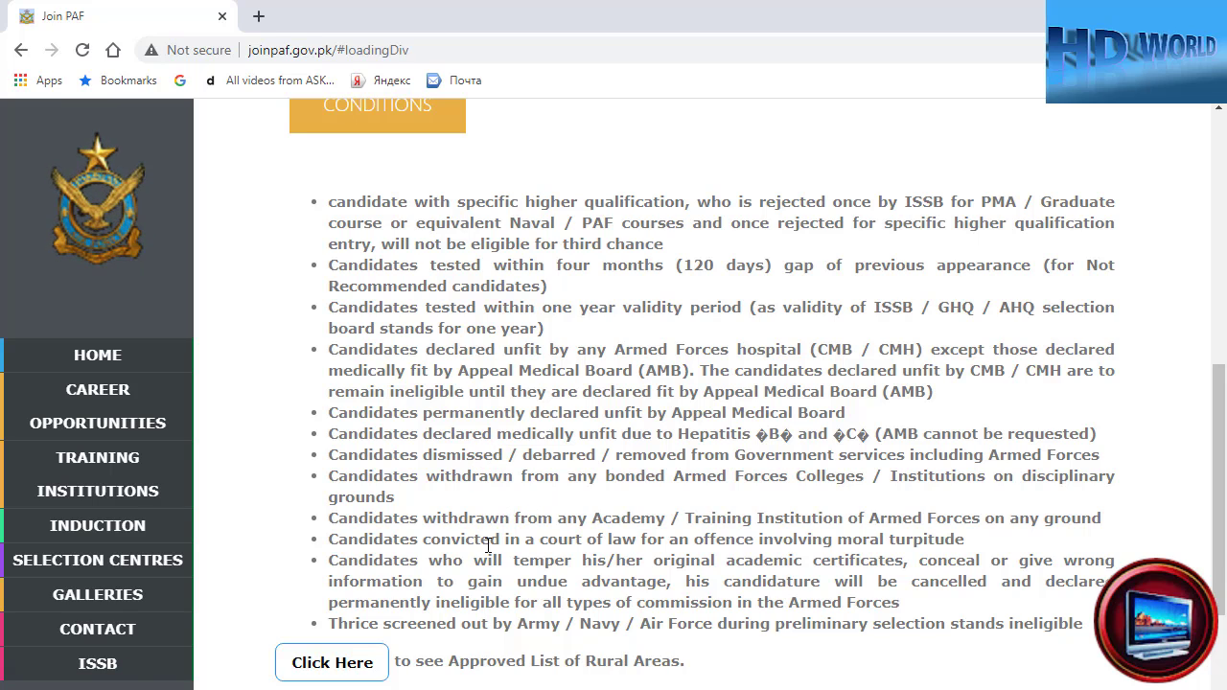
pyautogui.scroll(-2, 455, 547)
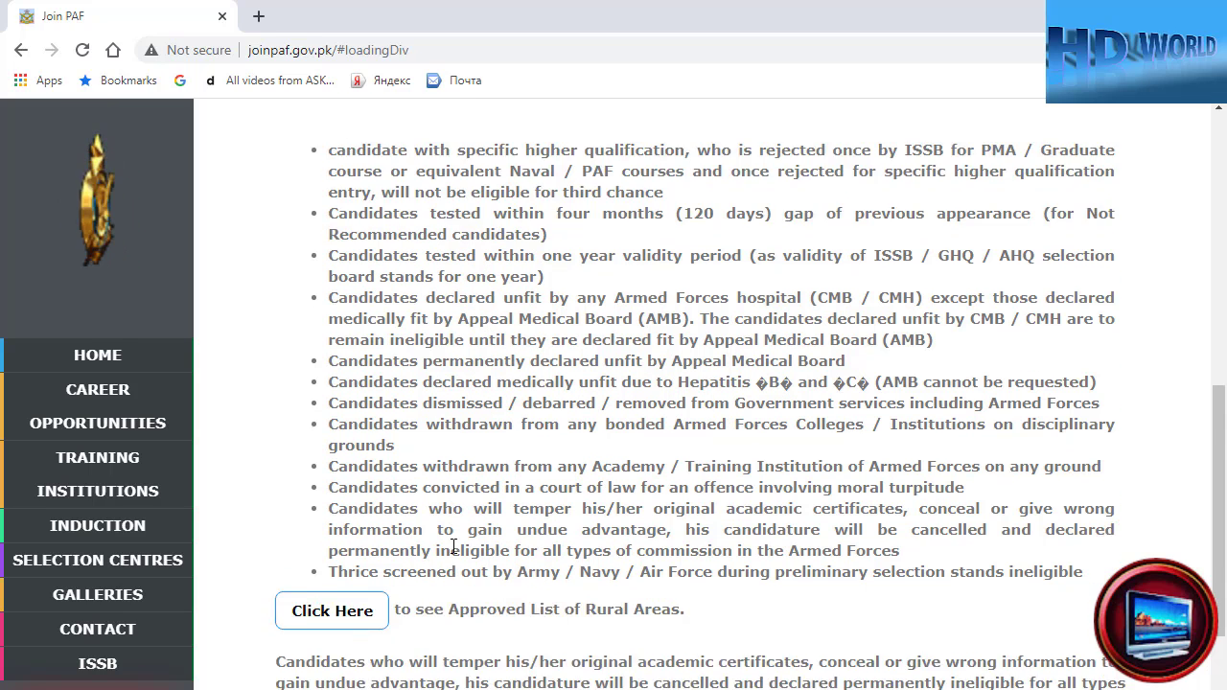
pyautogui.scroll(-1, 508, 465)
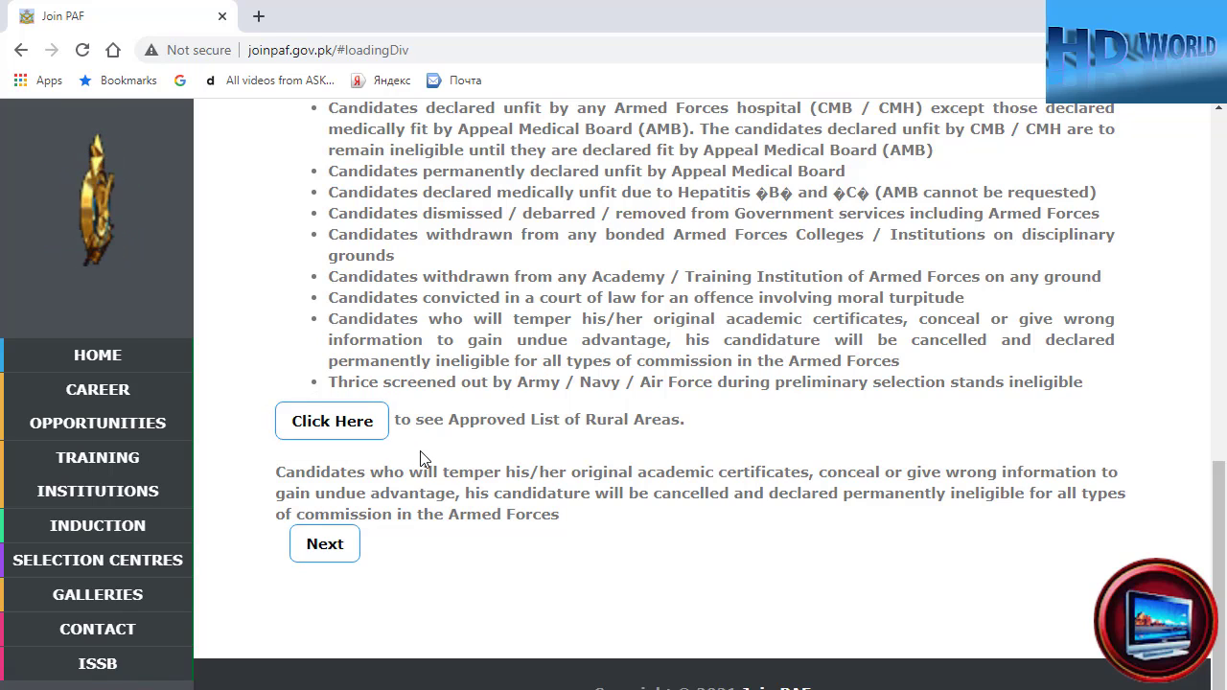
# - Continue to the offered courses and expand the Provost (Normal) course details
pyautogui.click(324, 547)
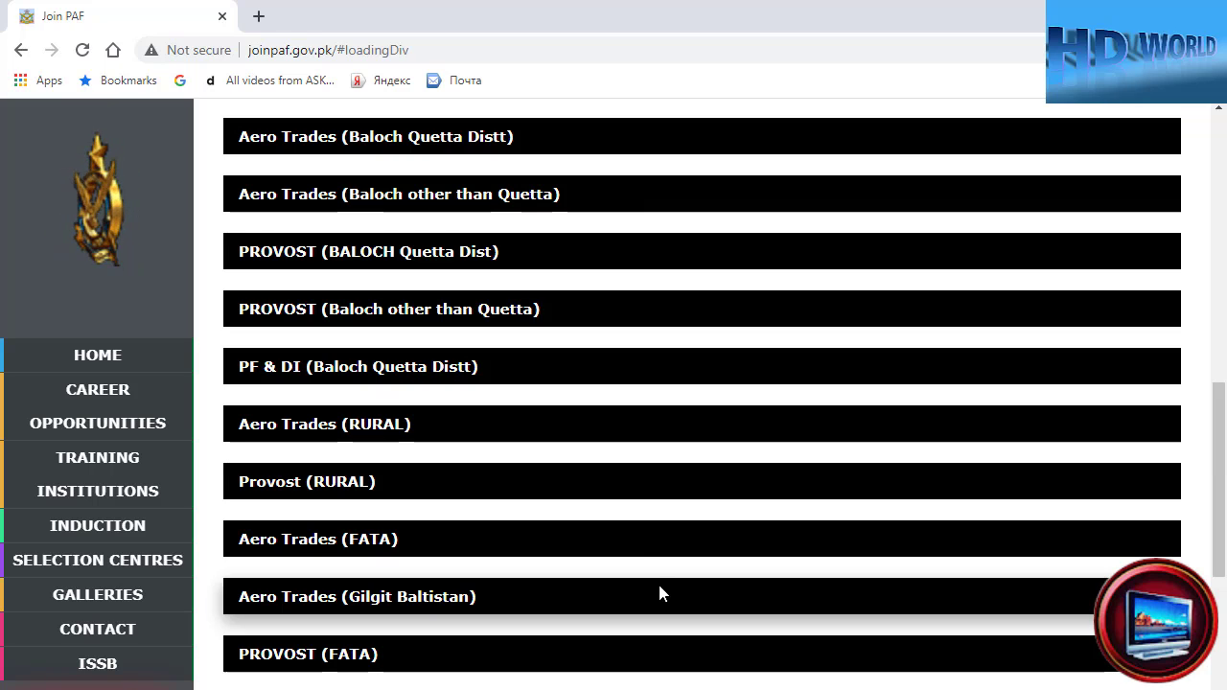
pyautogui.scroll(8, 622, 520)
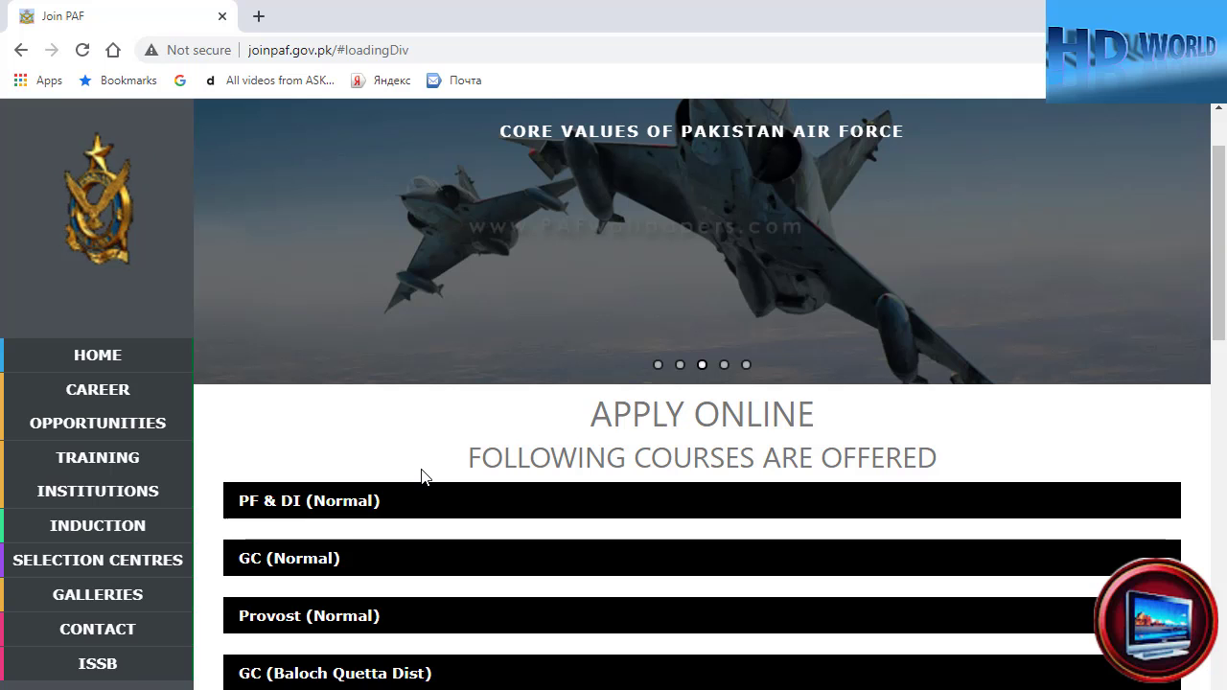
pyautogui.scroll(-1, 425, 501)
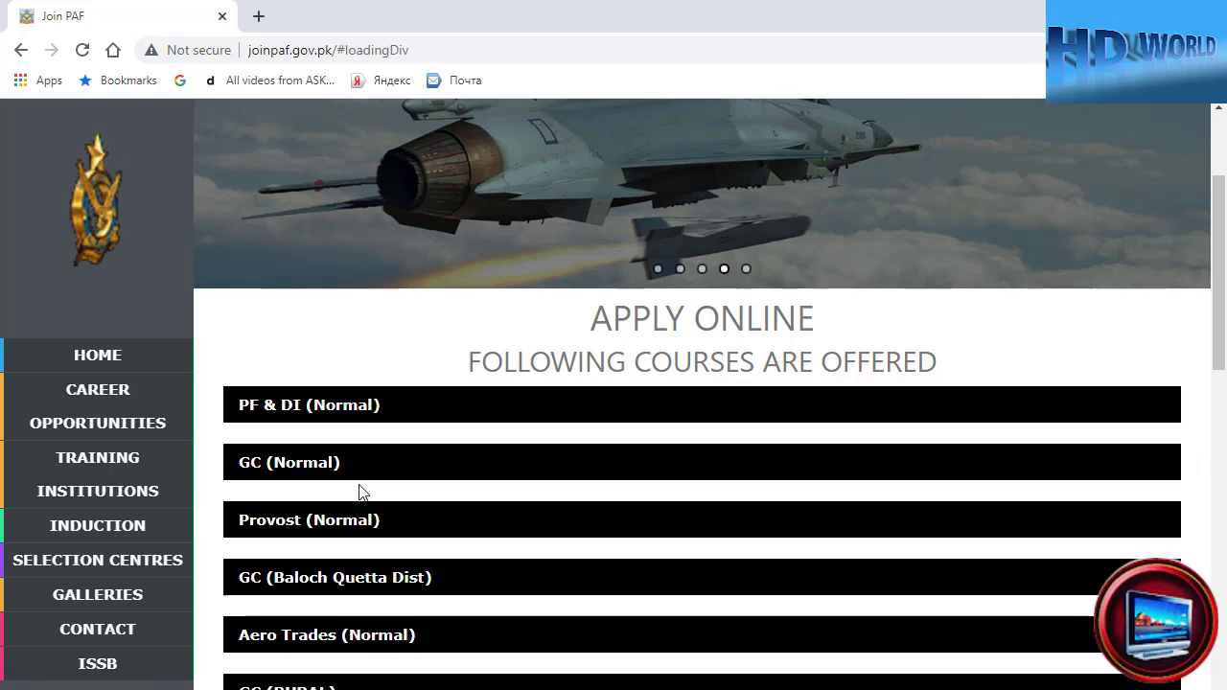
pyautogui.scroll(-2, 356, 512)
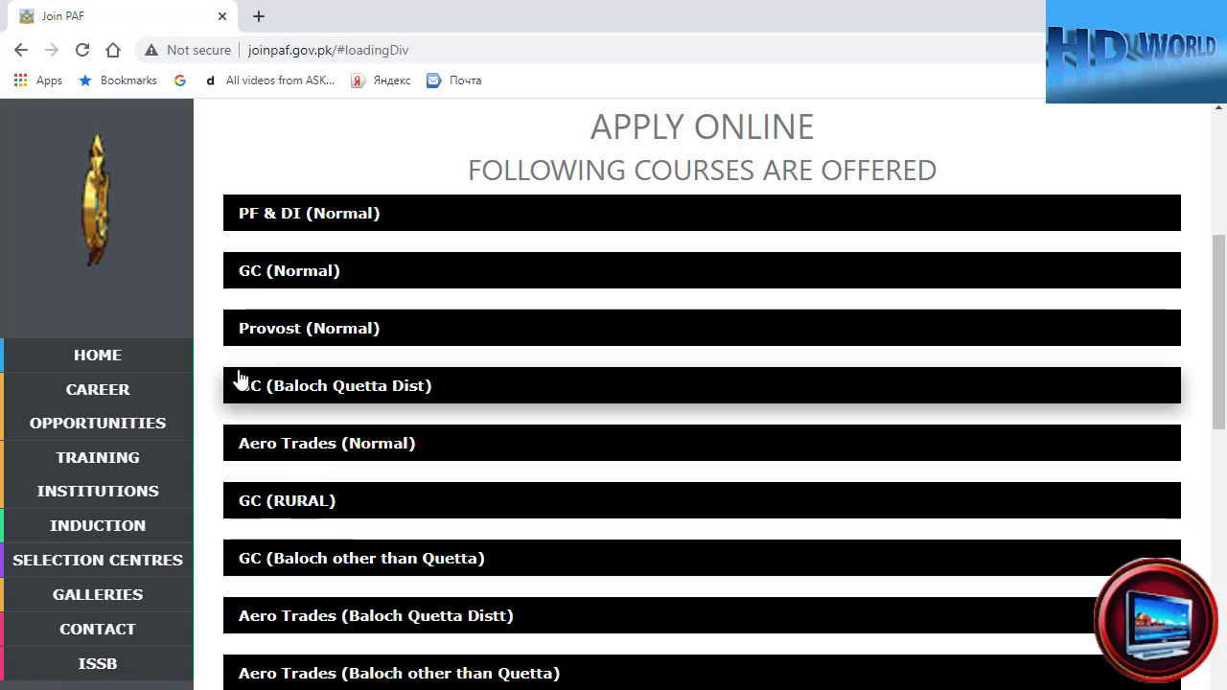
pyautogui.click(292, 335)
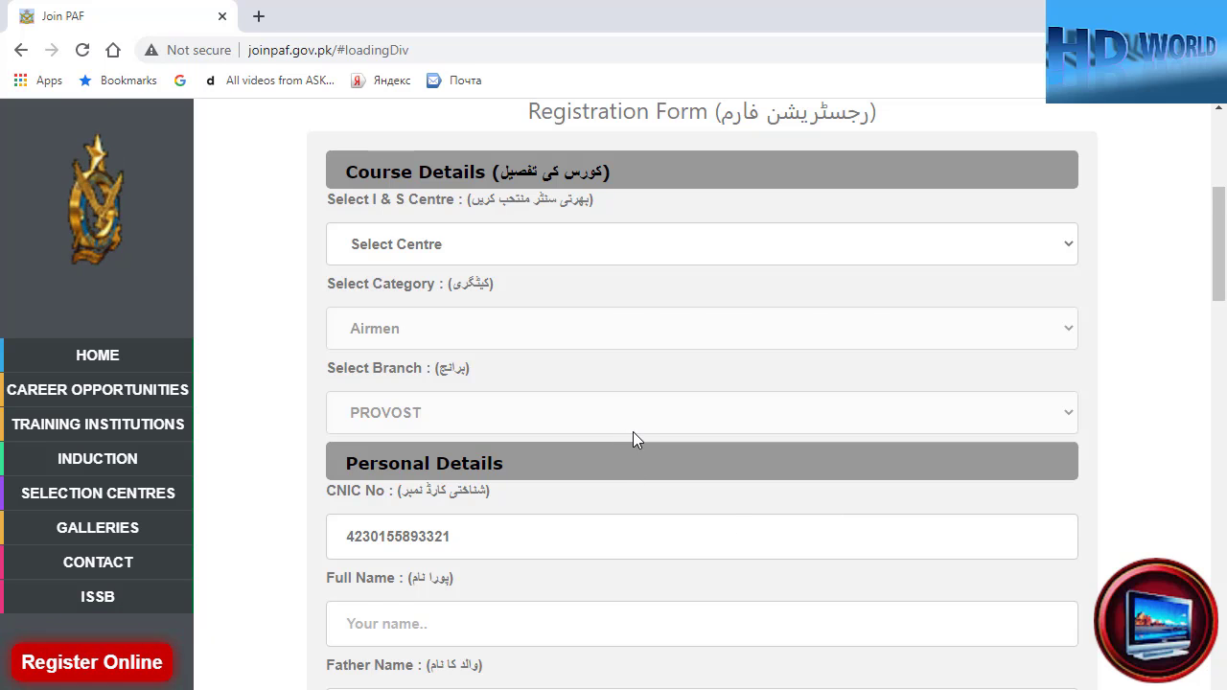
# - Choose Rawalpindi as the I & S Centre, then scroll down to Personal Details
pyautogui.scroll(2, 633, 432)
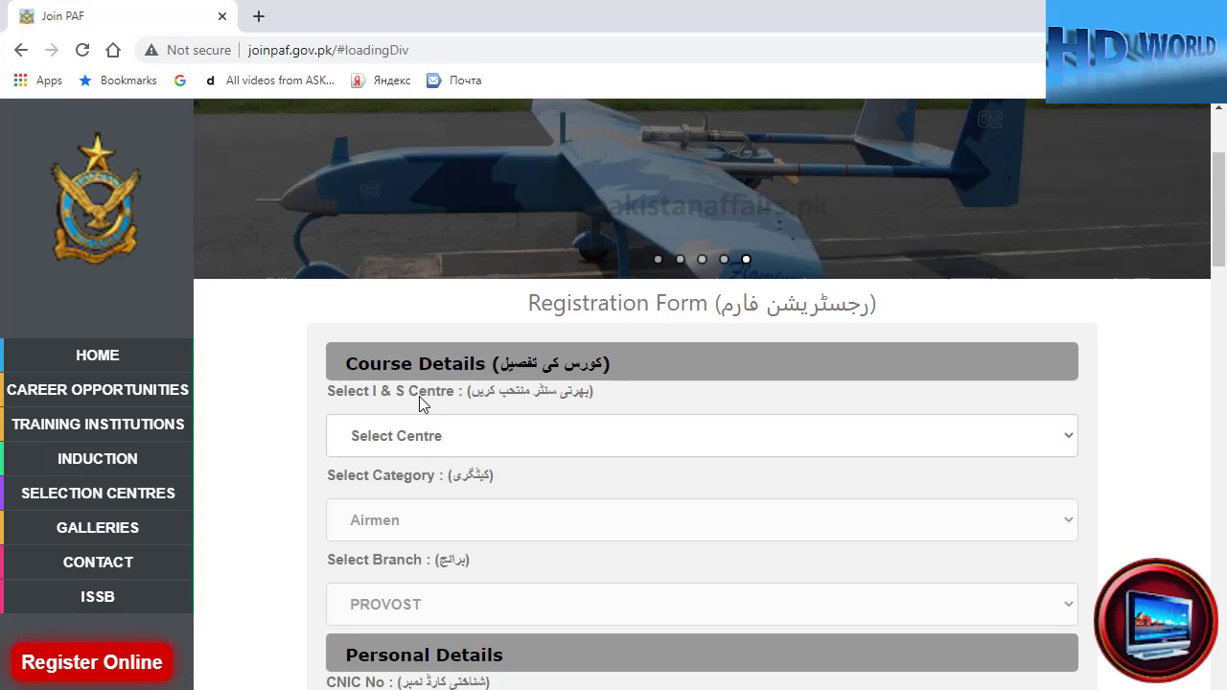
pyautogui.click(1068, 443)
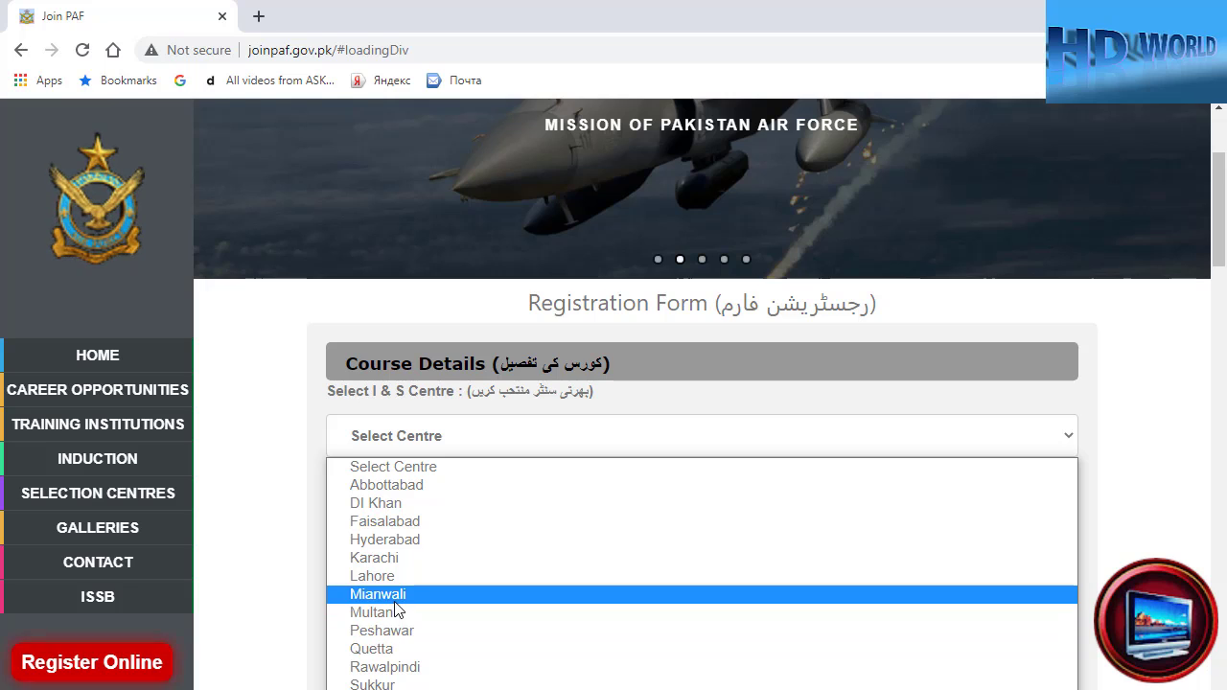
pyautogui.click(392, 667)
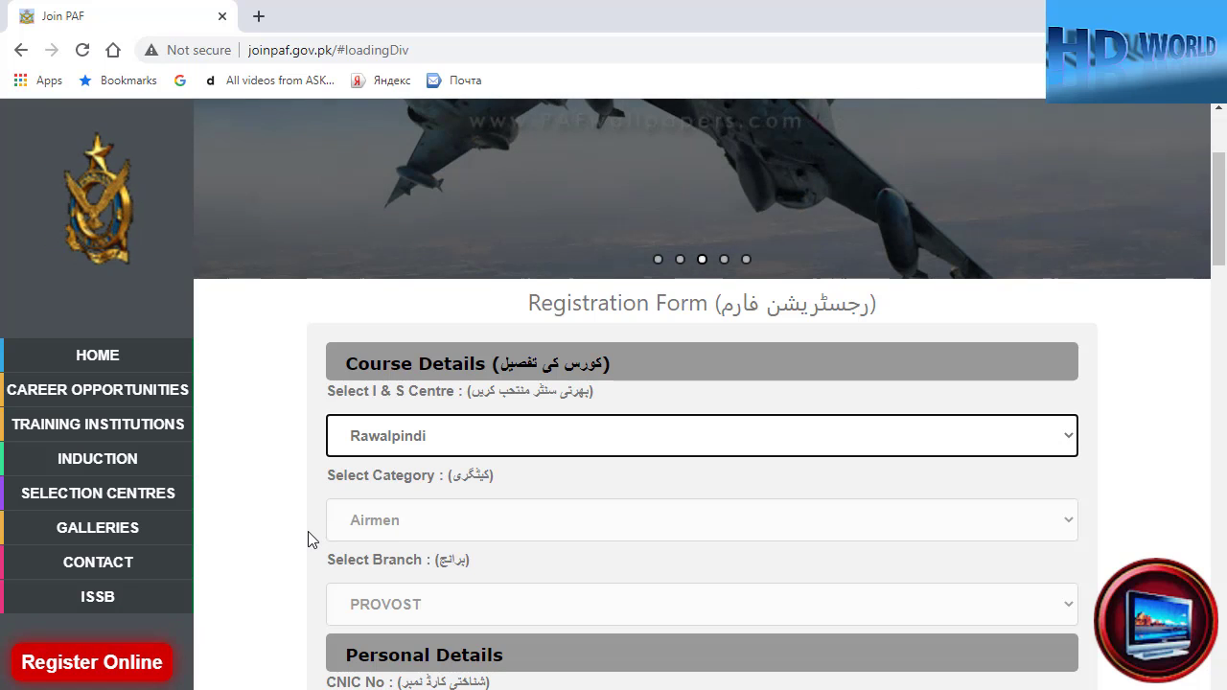
pyautogui.scroll(-1, 308, 540)
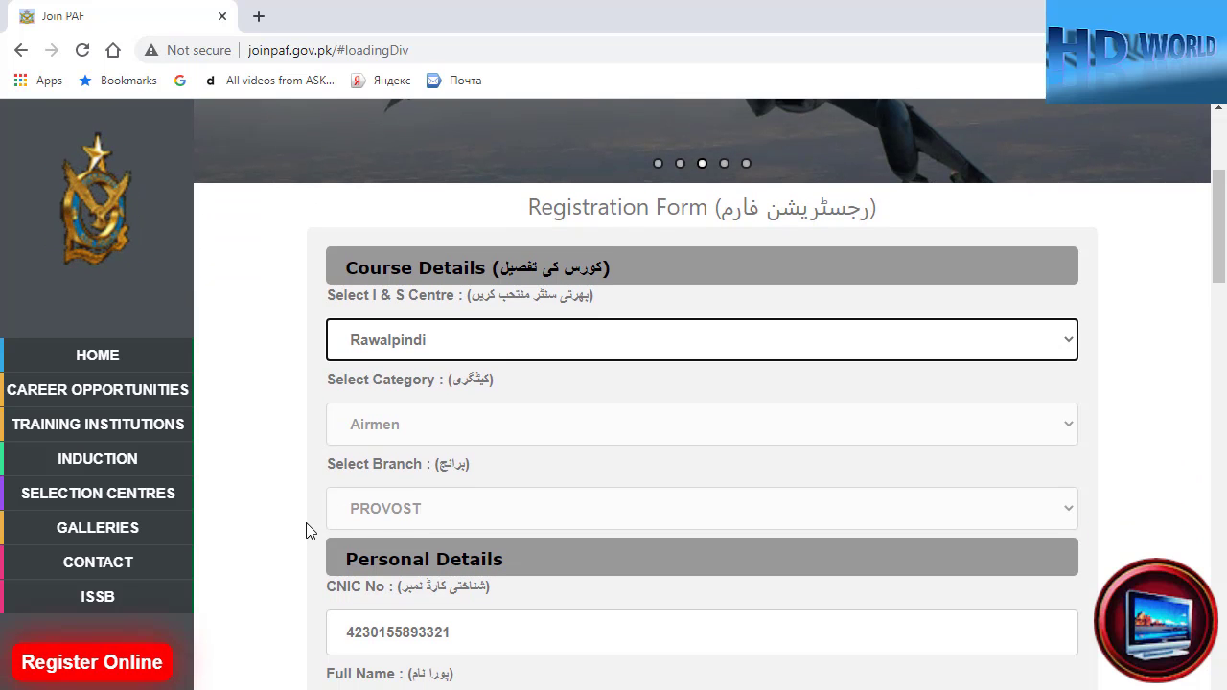
pyautogui.scroll(-2, 310, 528)
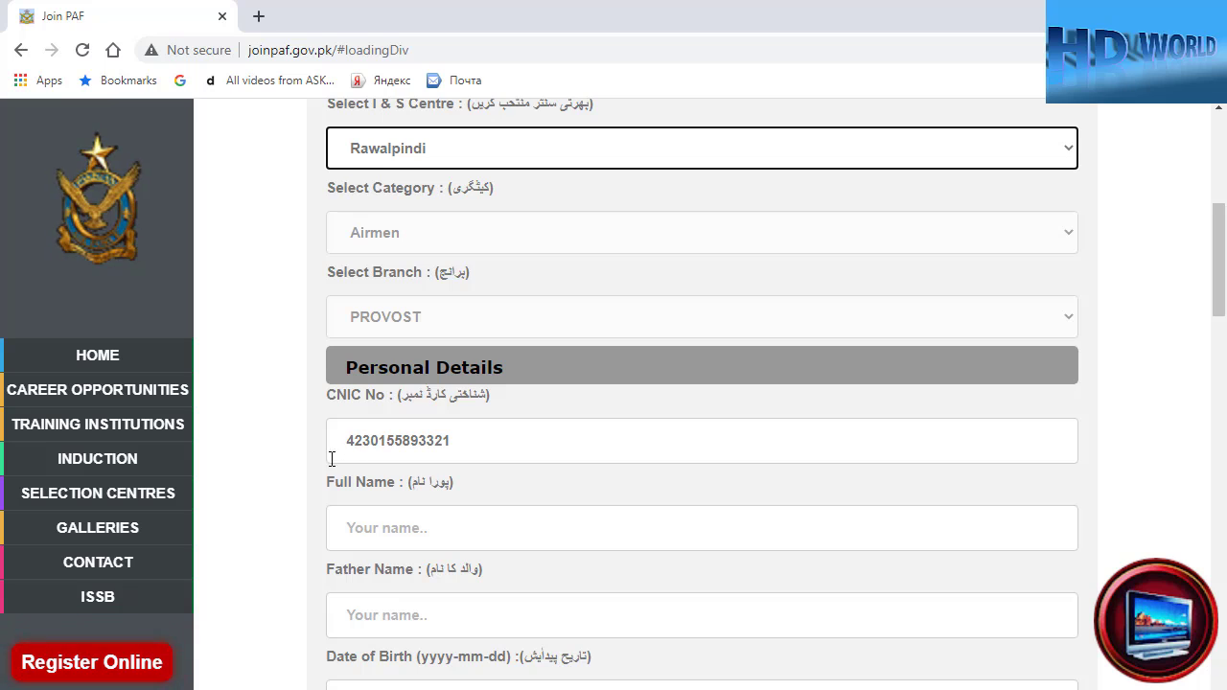
pyautogui.scroll(-1, 278, 477)
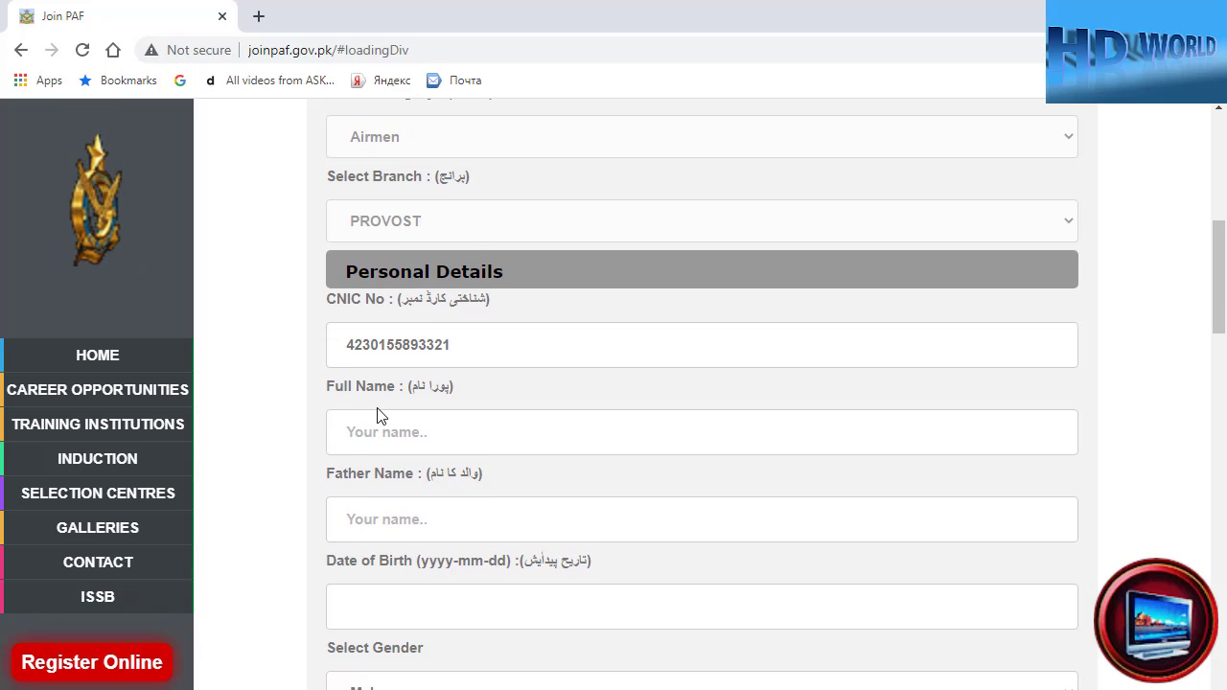
# - Enter the applicant's full name and father's name under Personal Details
pyautogui.click(397, 436)
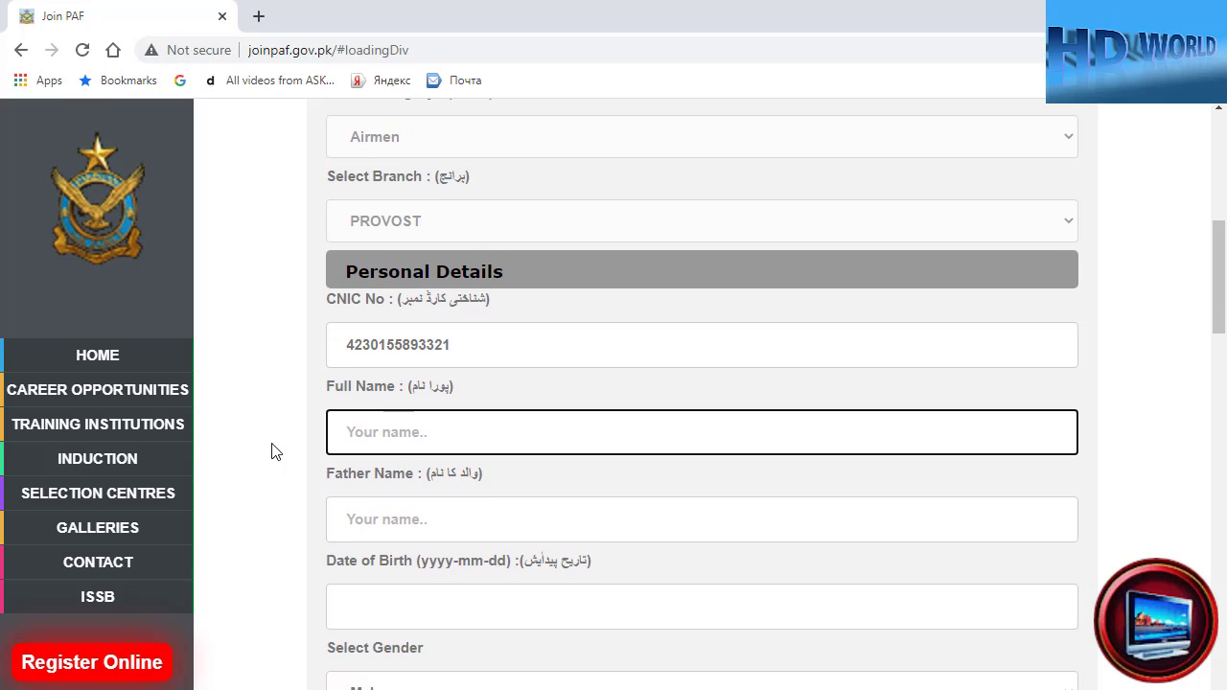
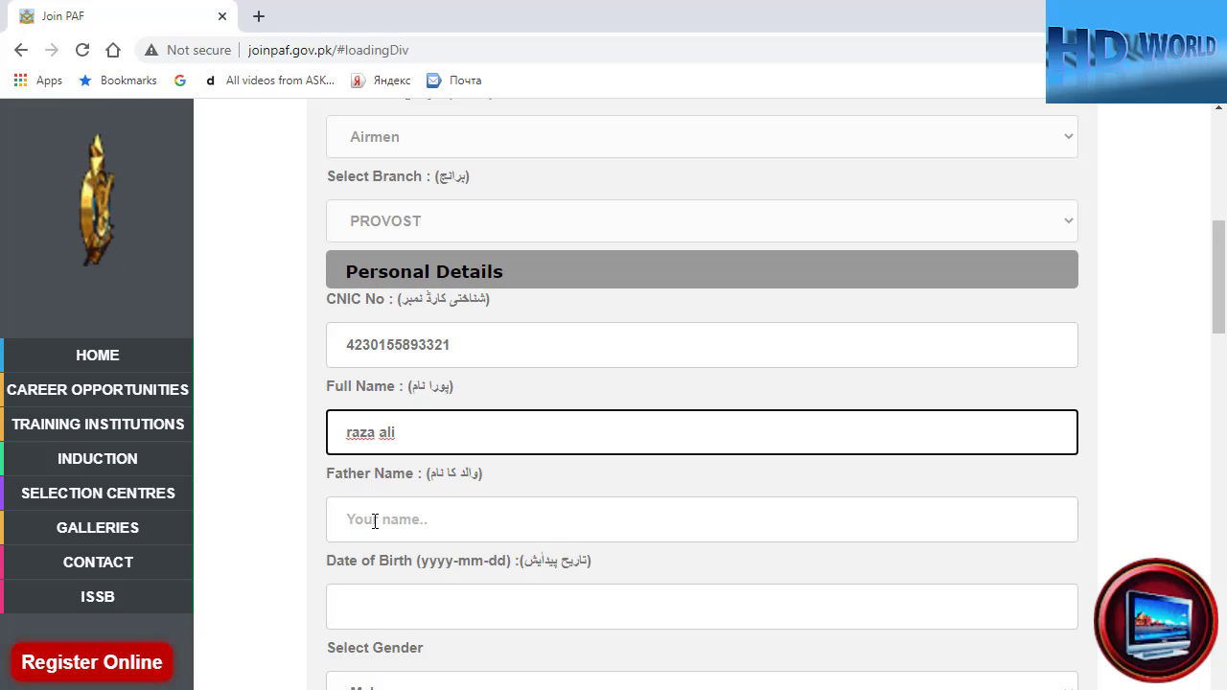
pyautogui.click(375, 519)
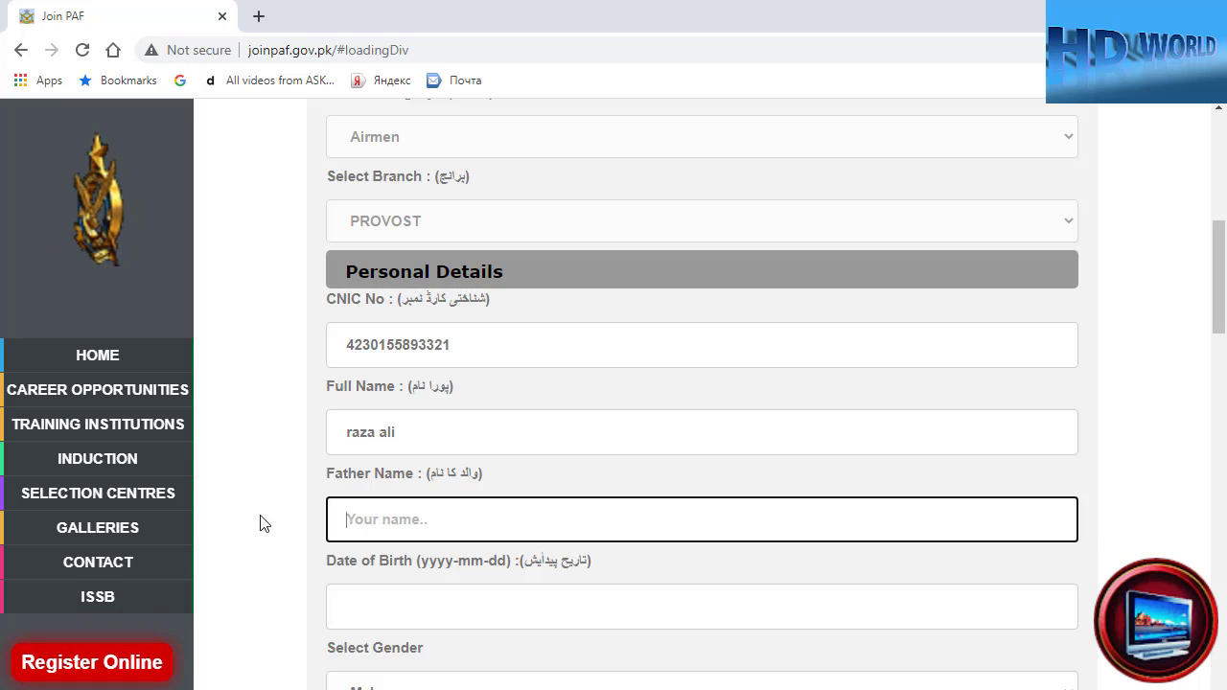
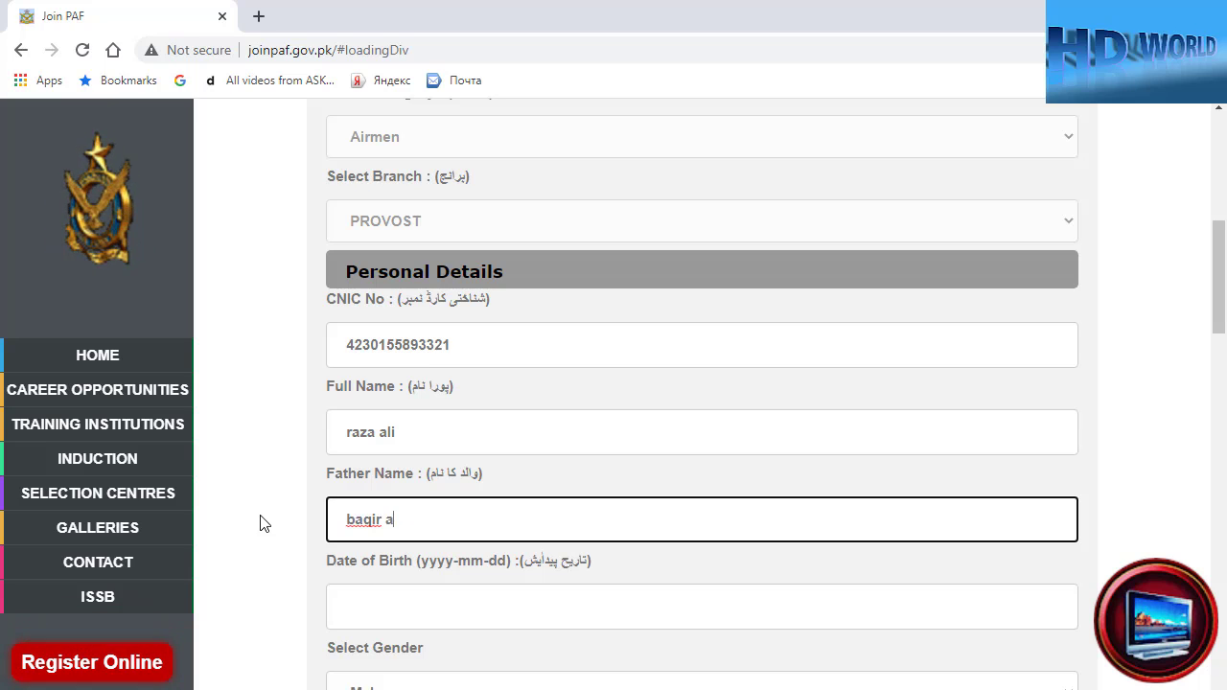
# - Set the date of birth to the 26th using the calendar
pyautogui.scroll(-1, 282, 524)
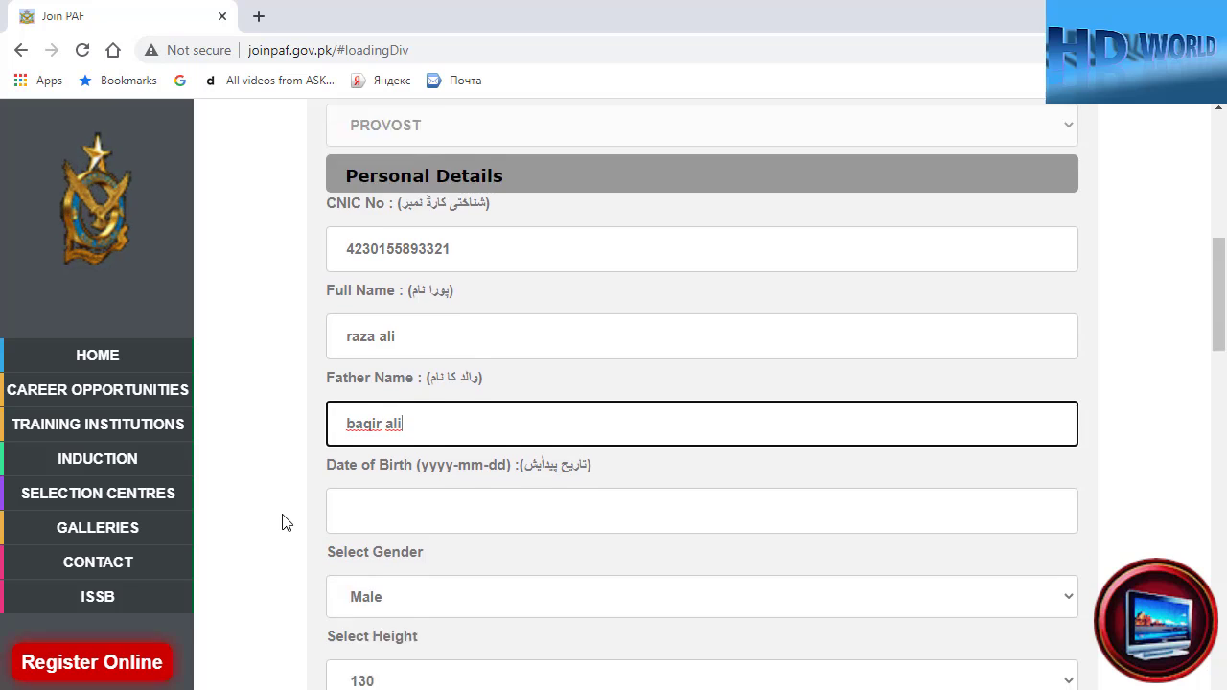
pyautogui.scroll(-1, 282, 523)
pyautogui.click(376, 411)
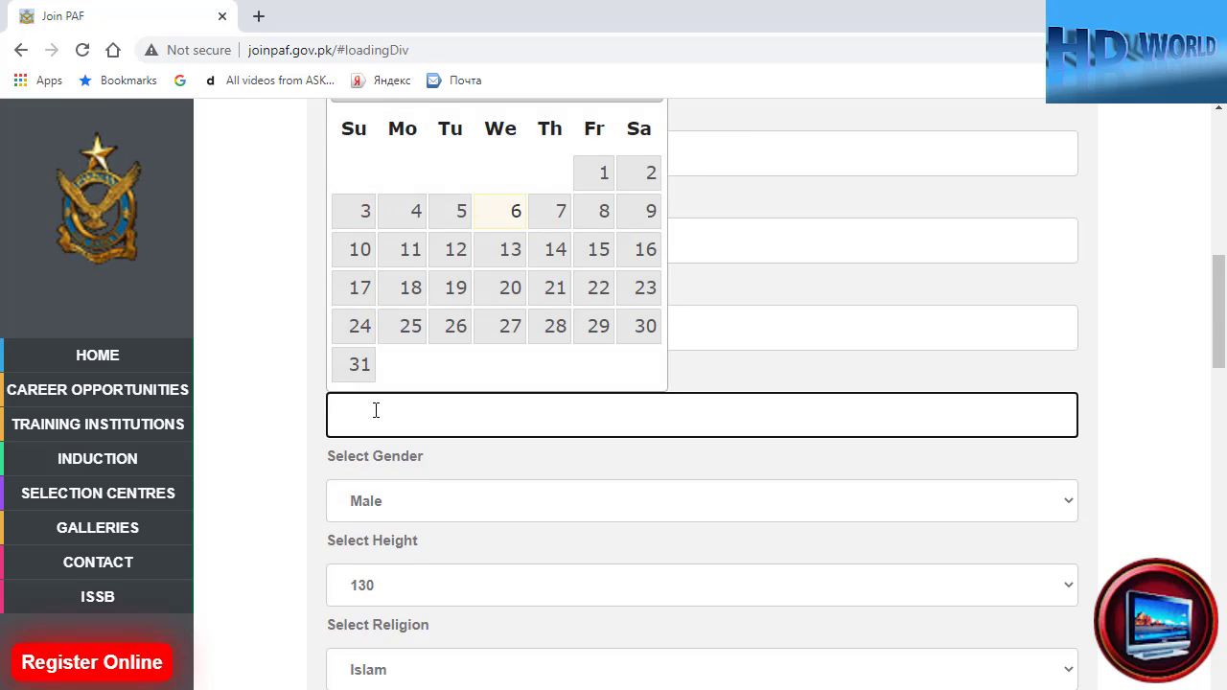
pyautogui.click(455, 323)
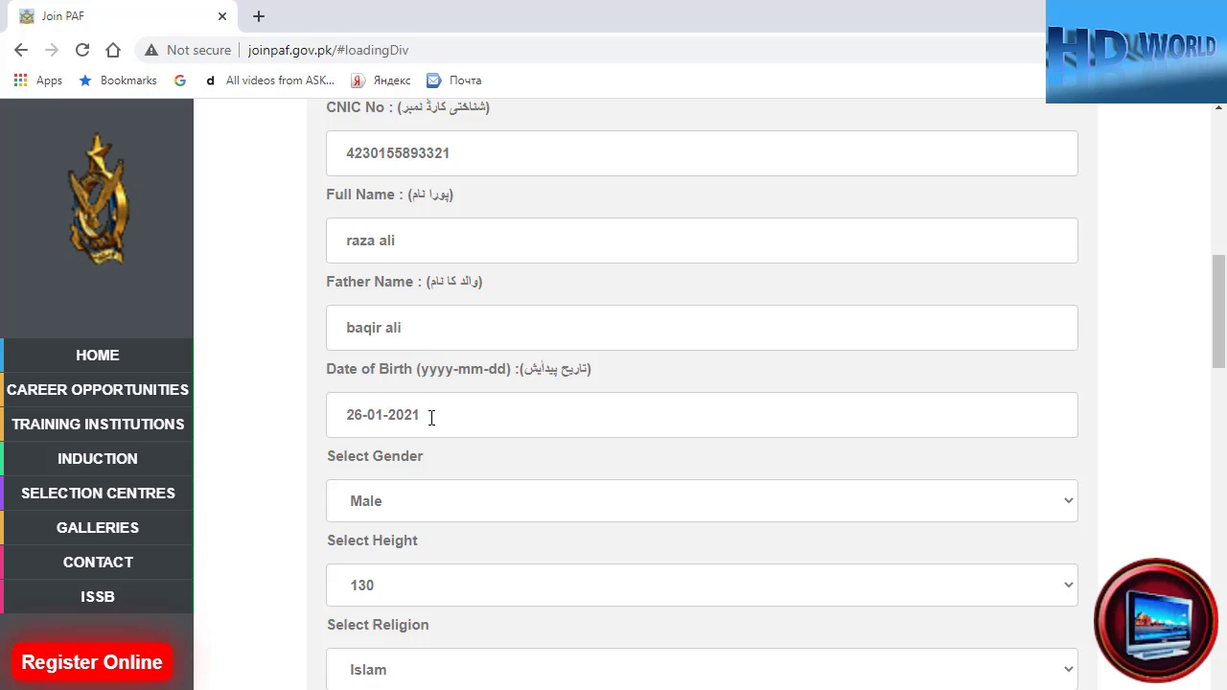
# - Keep Male as gender, set height to 175, and keep Islam as religion
pyautogui.click(377, 513)
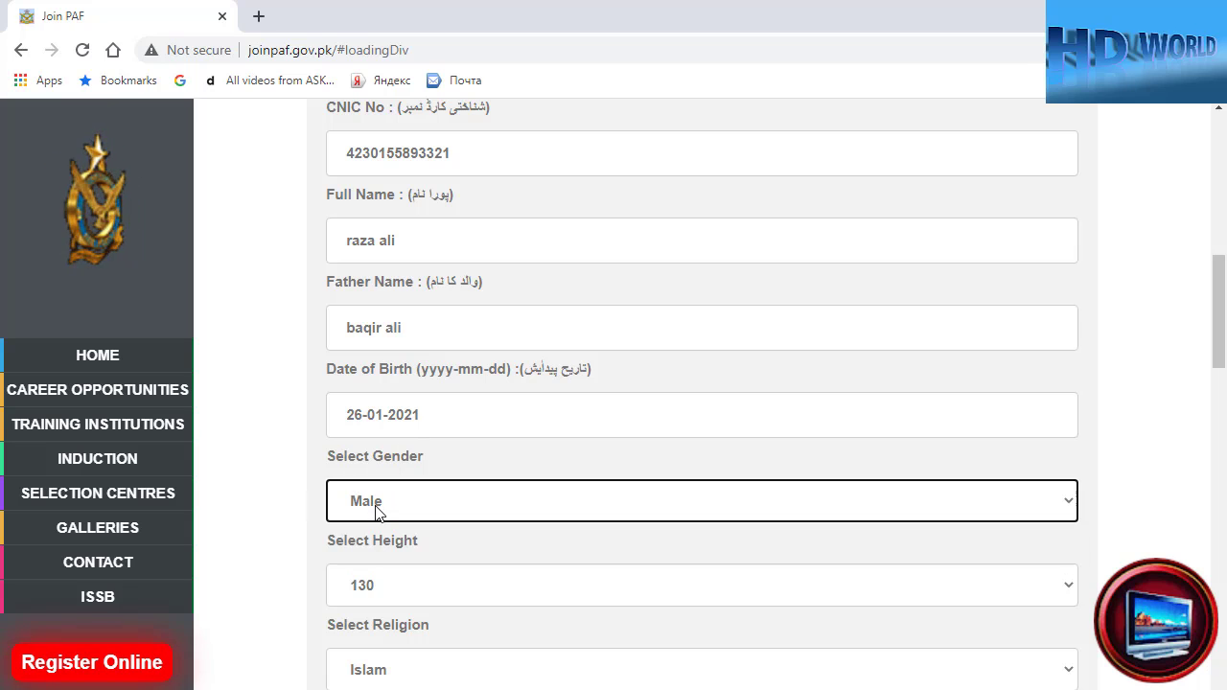
pyautogui.scroll(-2, 378, 537)
pyautogui.click(394, 396)
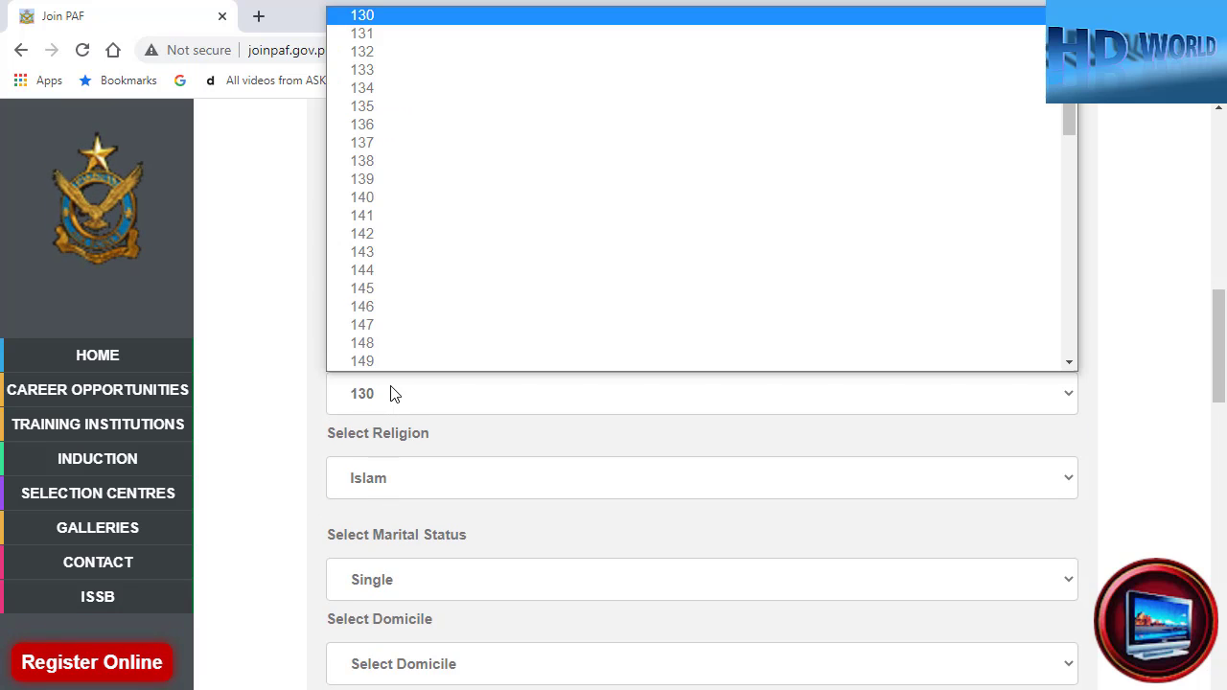
pyautogui.scroll(-4, 384, 275)
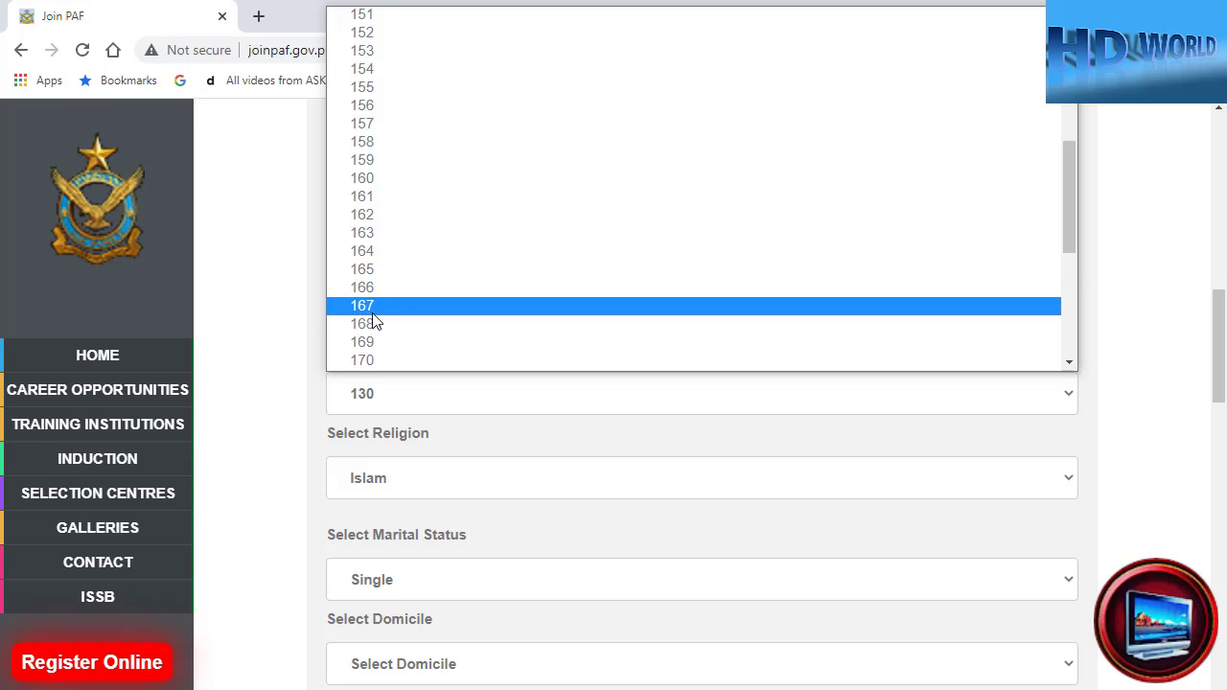
pyautogui.scroll(-2, 375, 323)
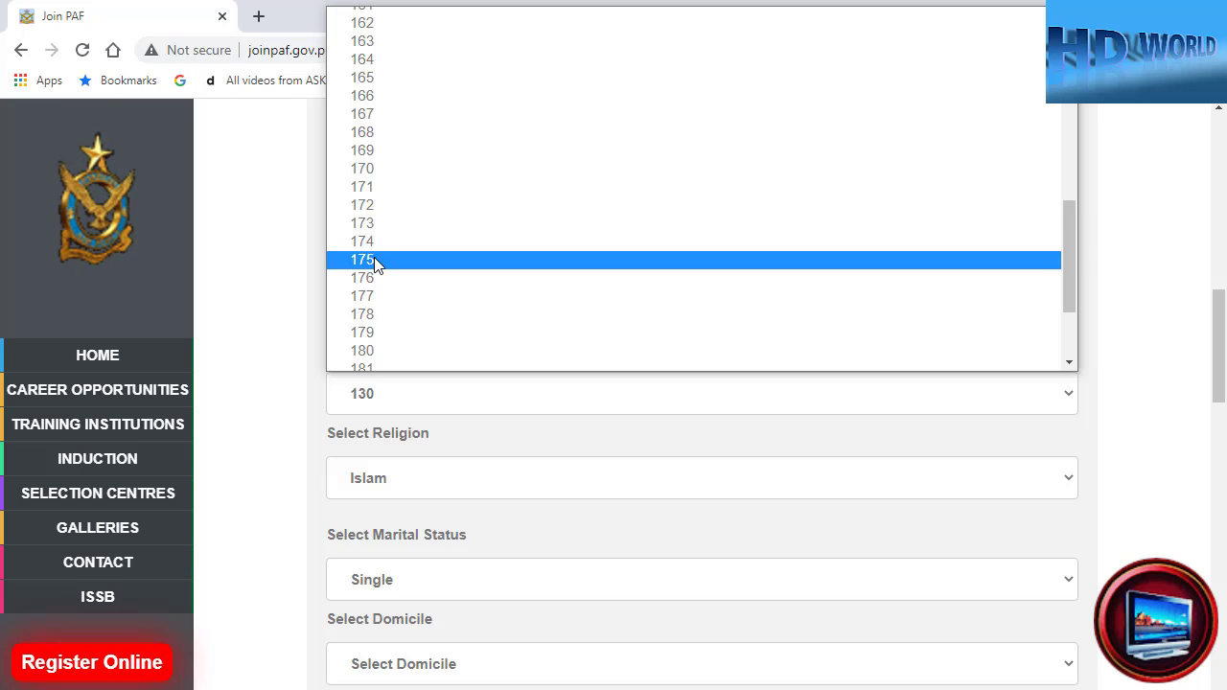
pyautogui.click(375, 259)
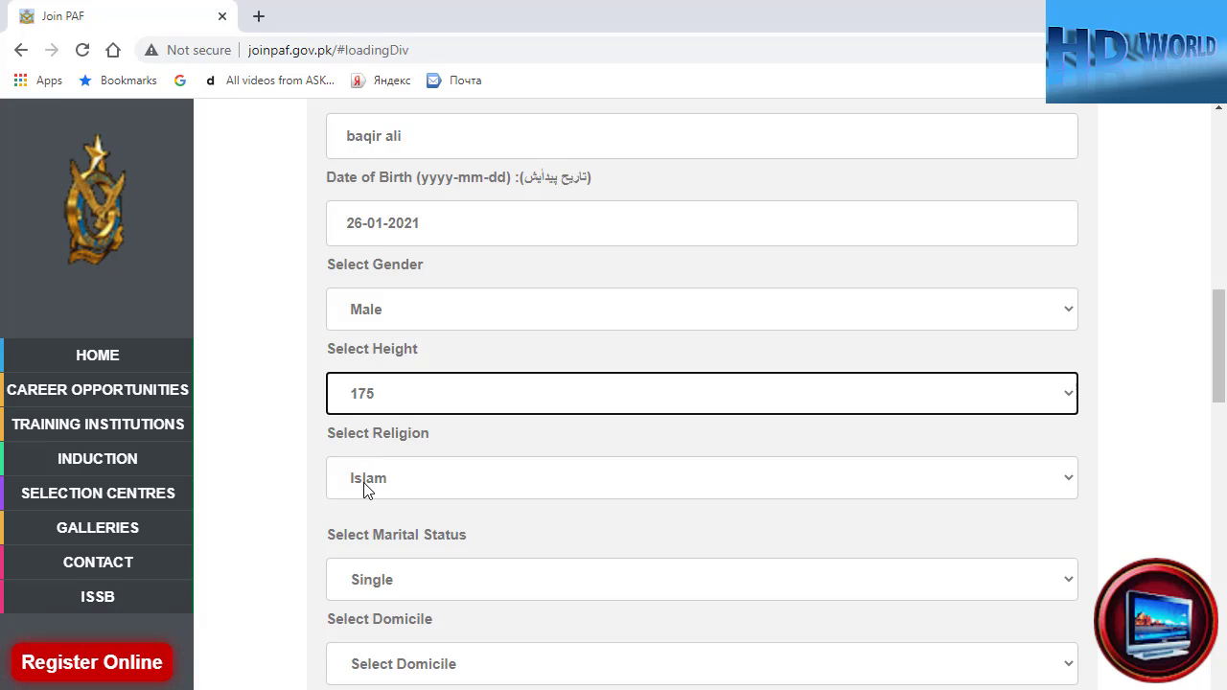
pyautogui.click(882, 488)
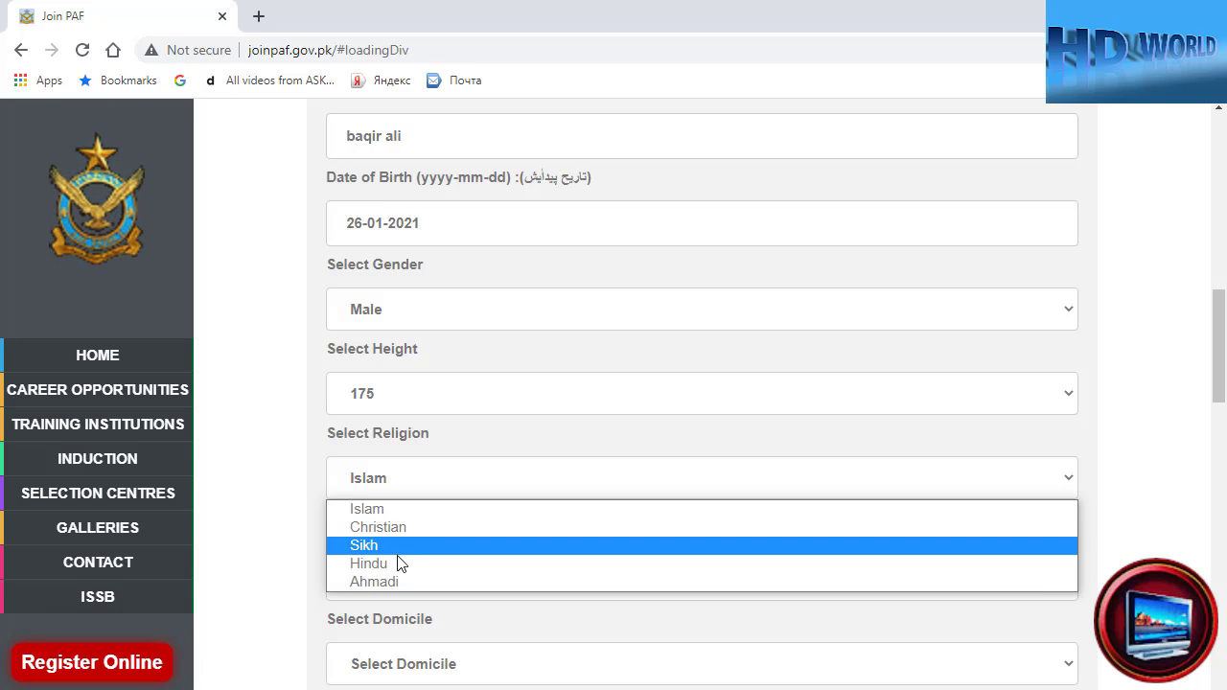
pyautogui.click(374, 509)
# - Keep Single marital status, set domicile to Khyber Pakhtunkhwa and father's occupation to Other
pyautogui.scroll(-1, 287, 570)
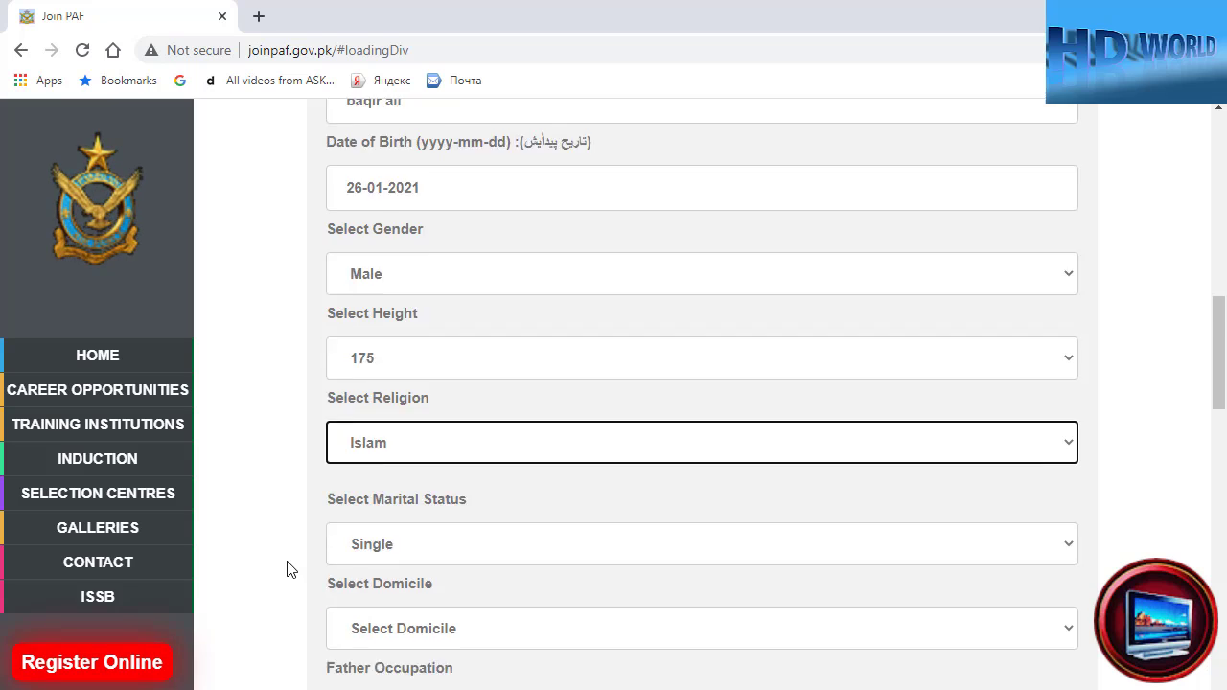
pyautogui.scroll(-2, 286, 569)
pyautogui.click(392, 388)
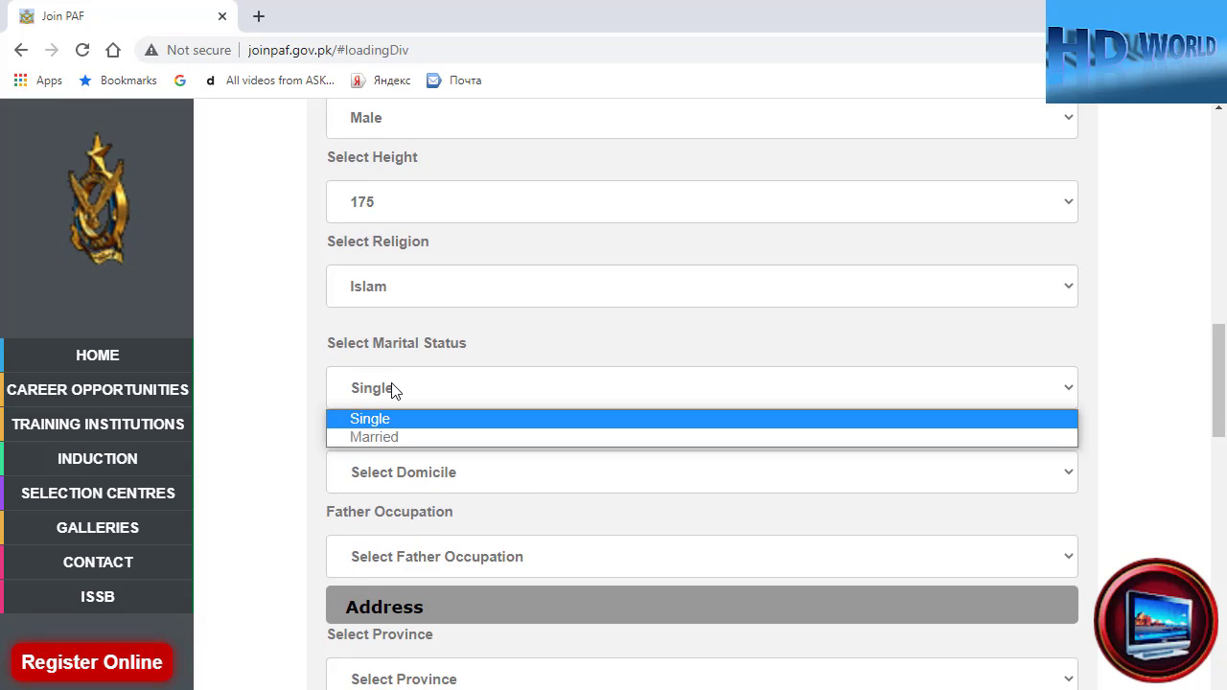
pyautogui.click(381, 391)
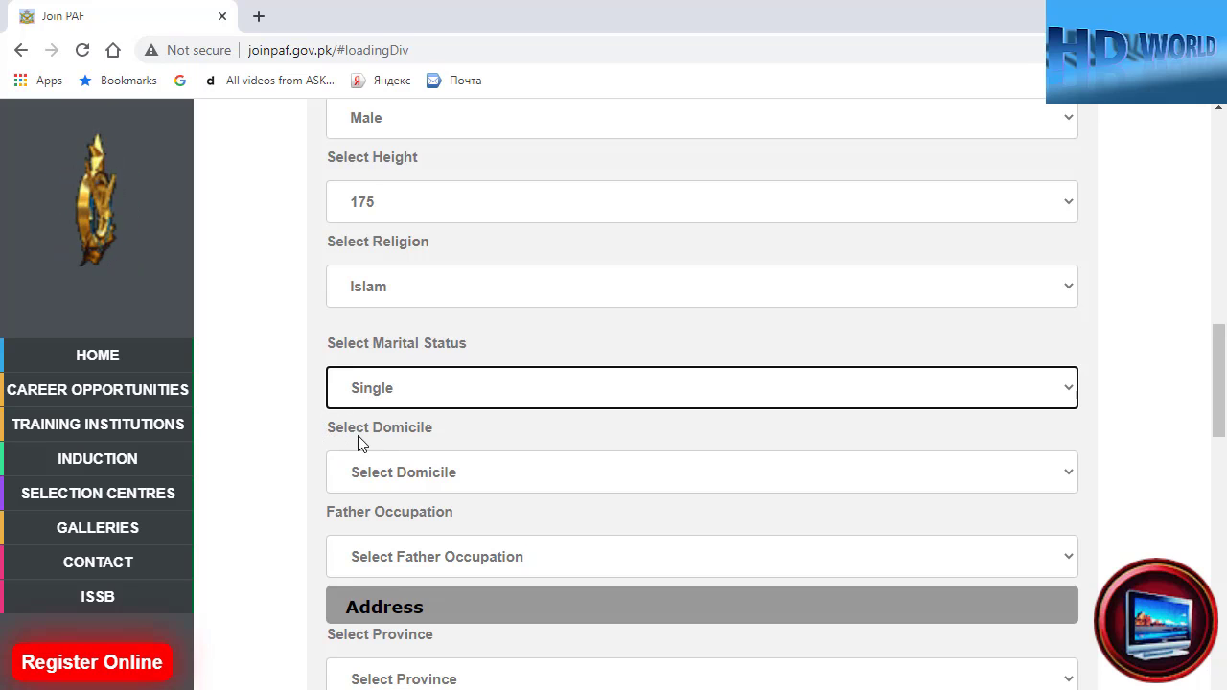
pyautogui.click(388, 481)
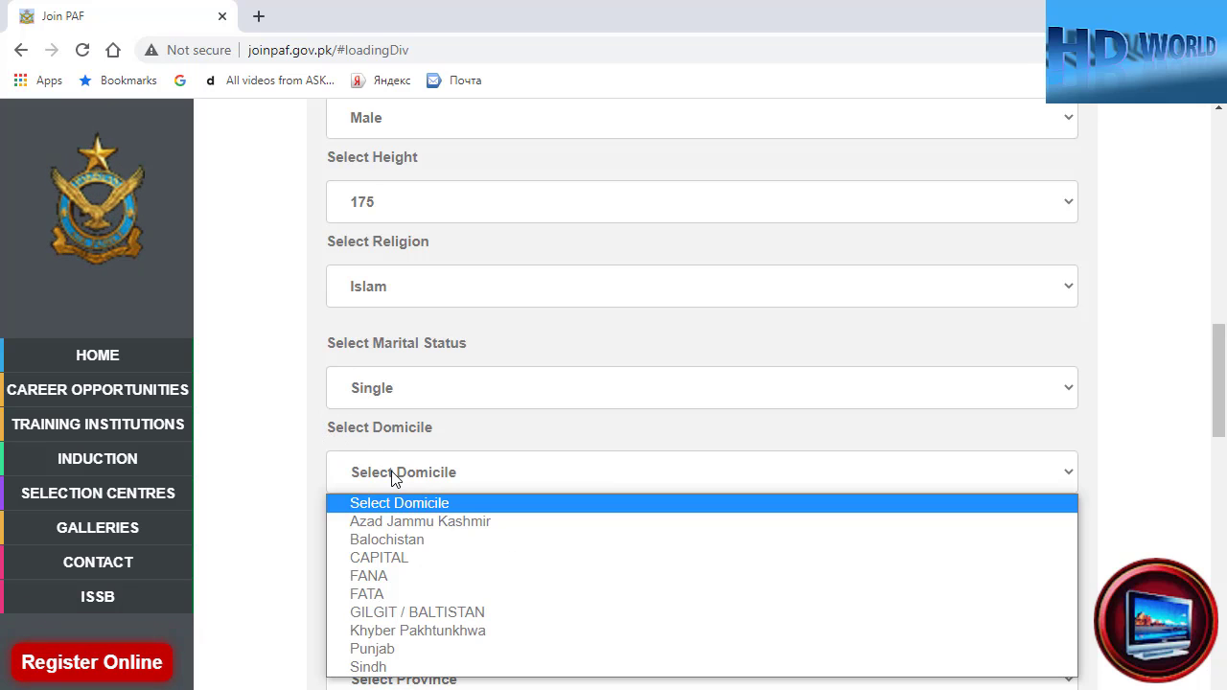
pyautogui.click(425, 631)
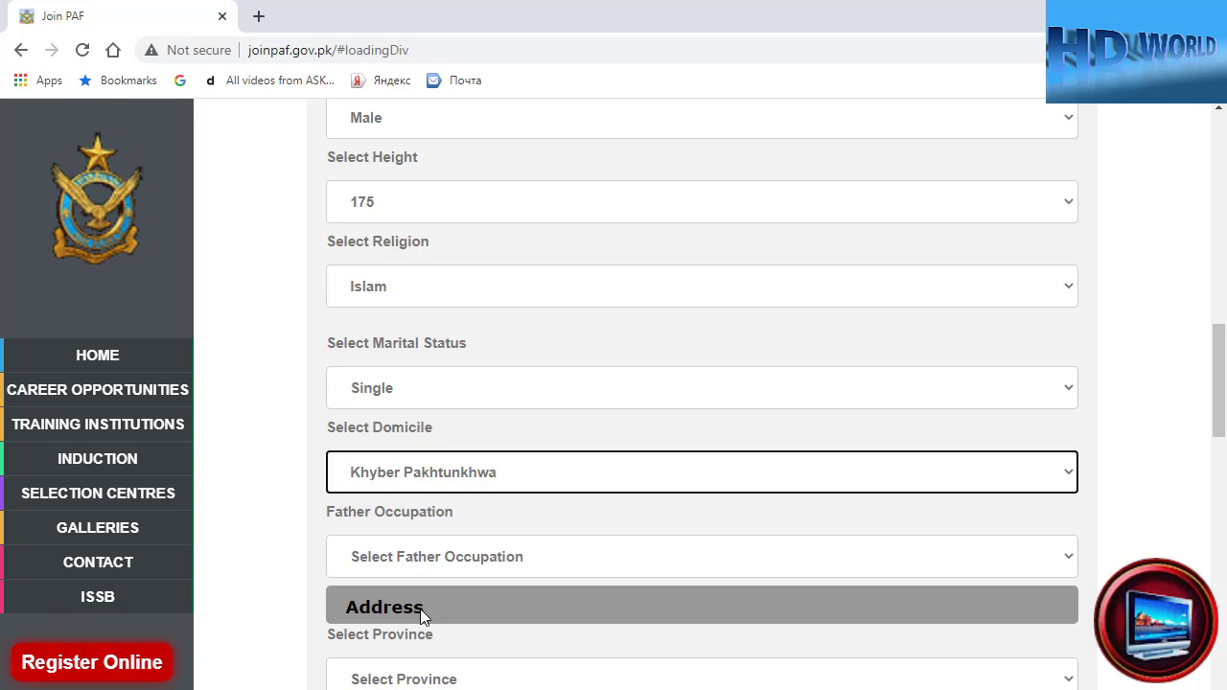
pyautogui.click(381, 566)
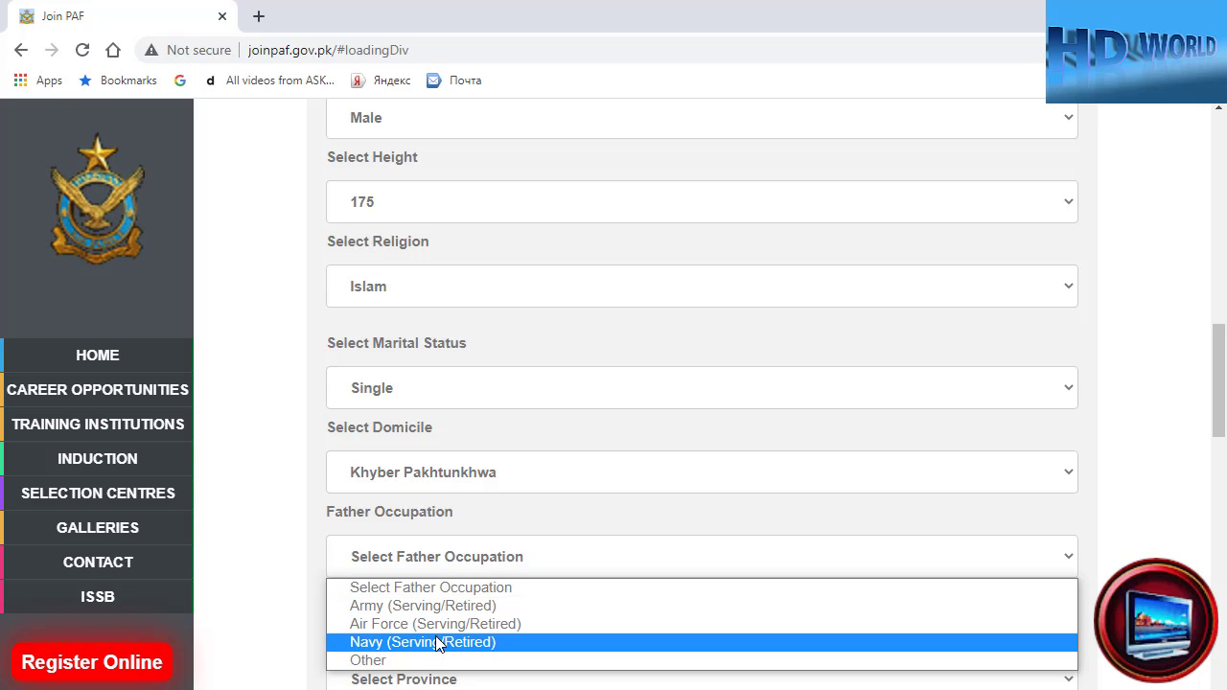
pyautogui.click(369, 662)
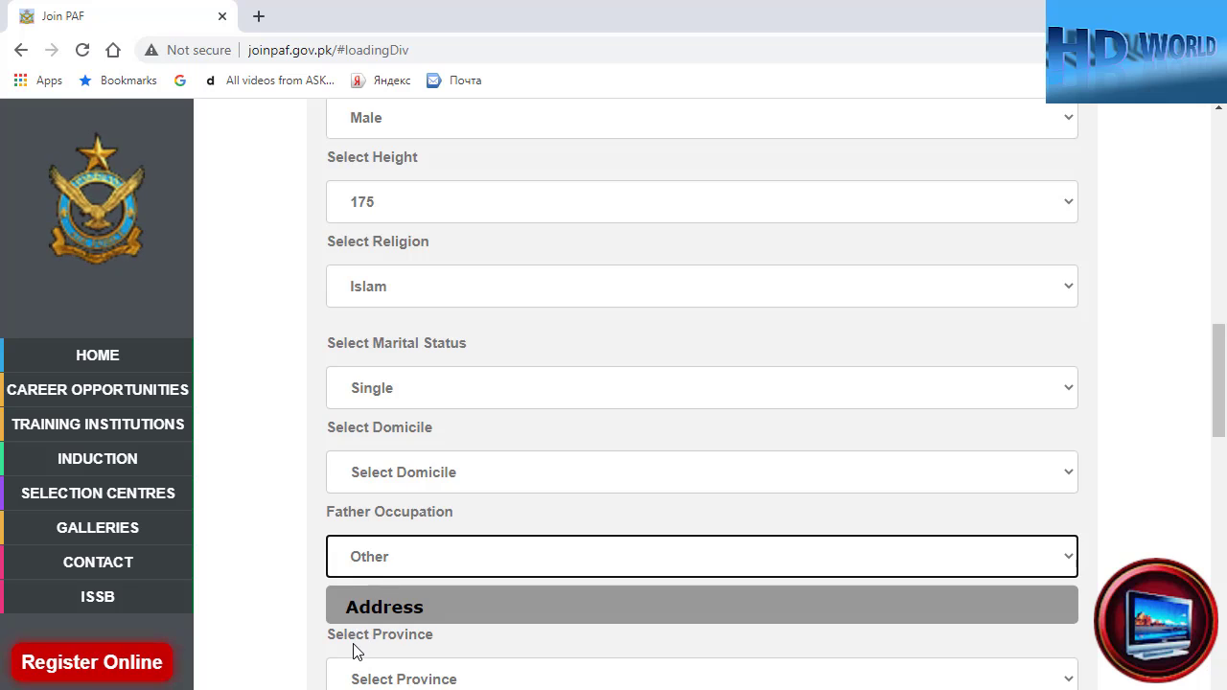
# - Set the address province to Khyber Pakhtunkhwa and district to Mansehra
pyautogui.scroll(-2, 353, 643)
pyautogui.click(394, 495)
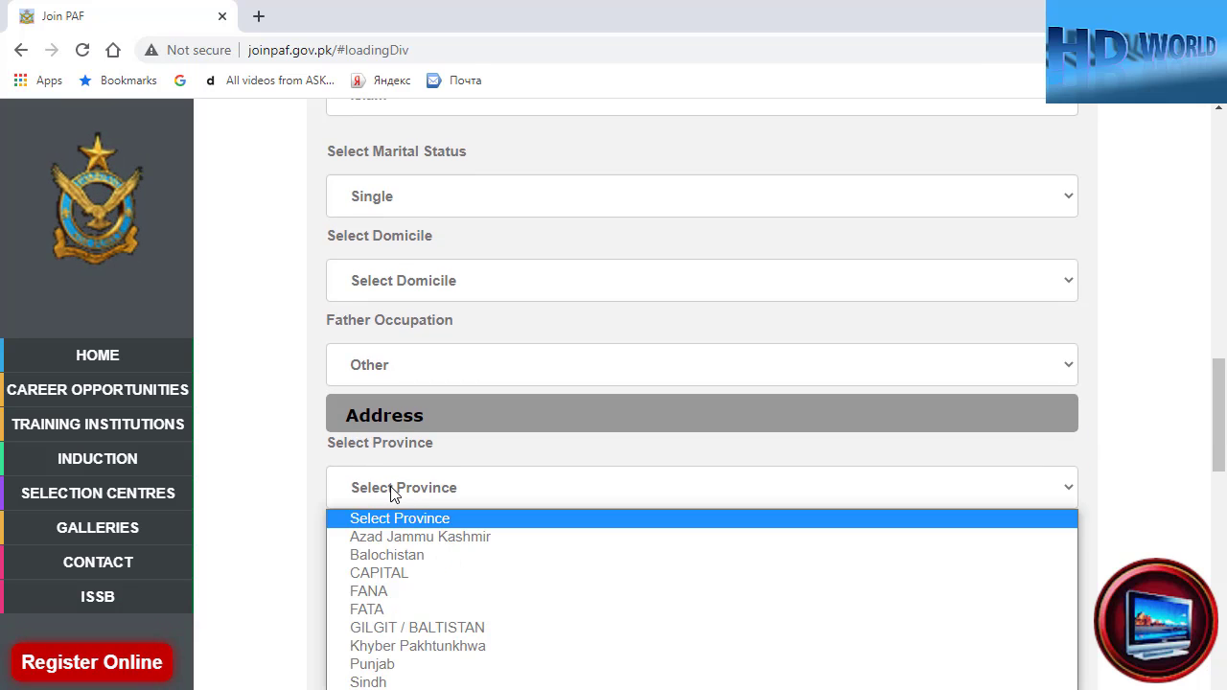
pyautogui.click(409, 656)
pyautogui.click(395, 575)
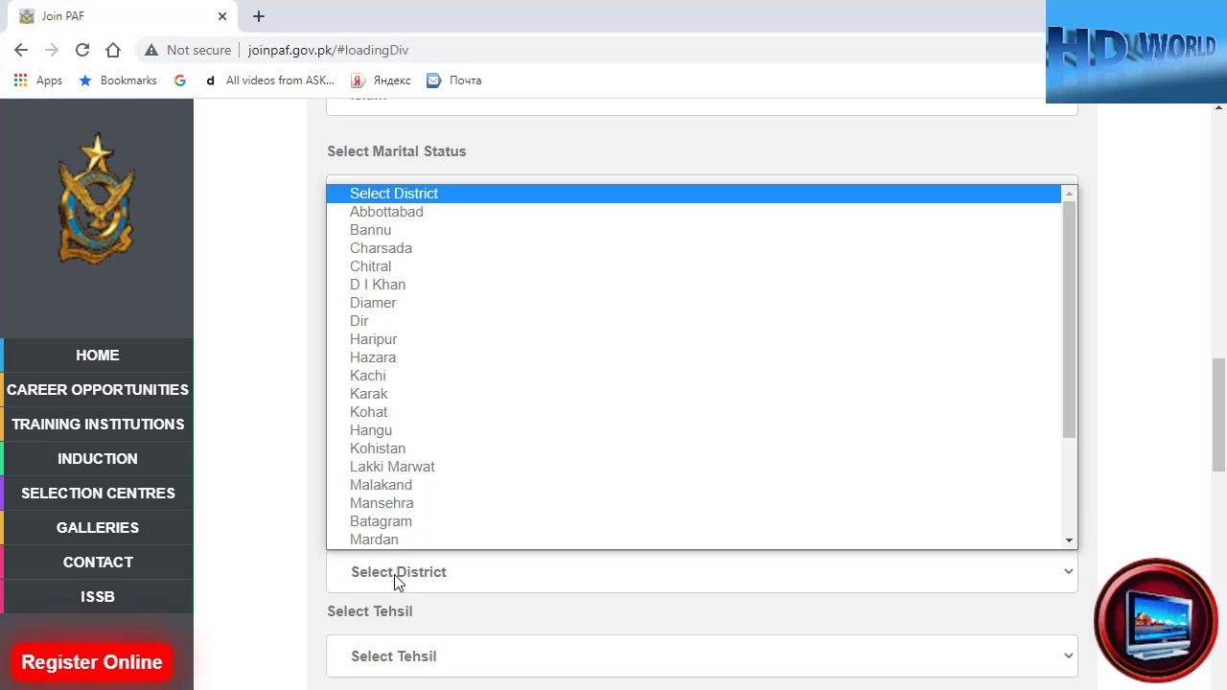
pyautogui.click(393, 506)
# - Choose Mansehra as the tehsil
pyautogui.scroll(-1, 384, 554)
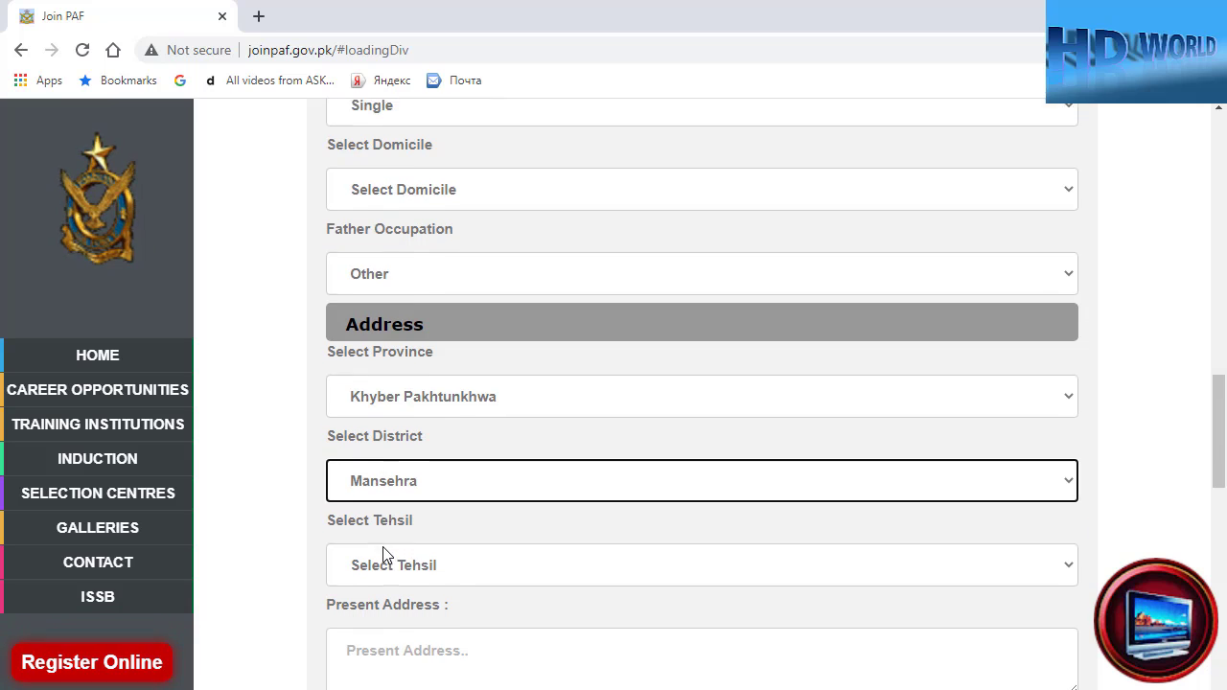
pyautogui.click(392, 562)
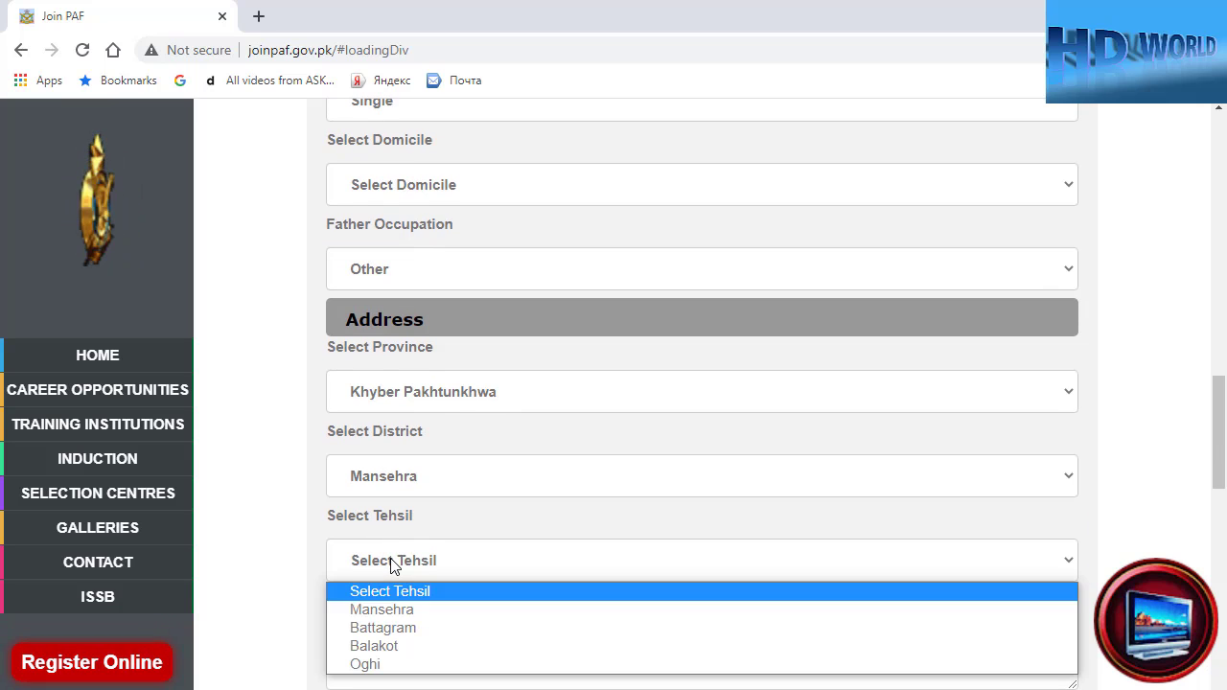
pyautogui.click(393, 610)
# - Enter sample text in the Present Address and Permanent Address fields
pyautogui.scroll(-2, 384, 601)
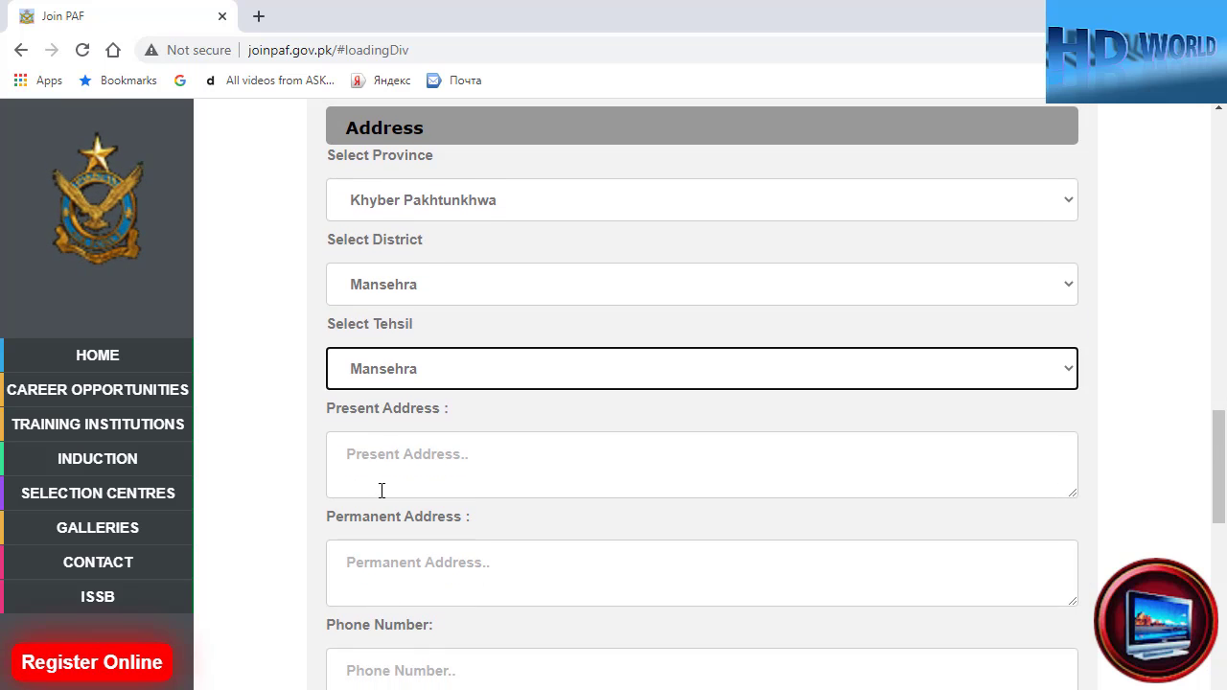
pyautogui.click(388, 454)
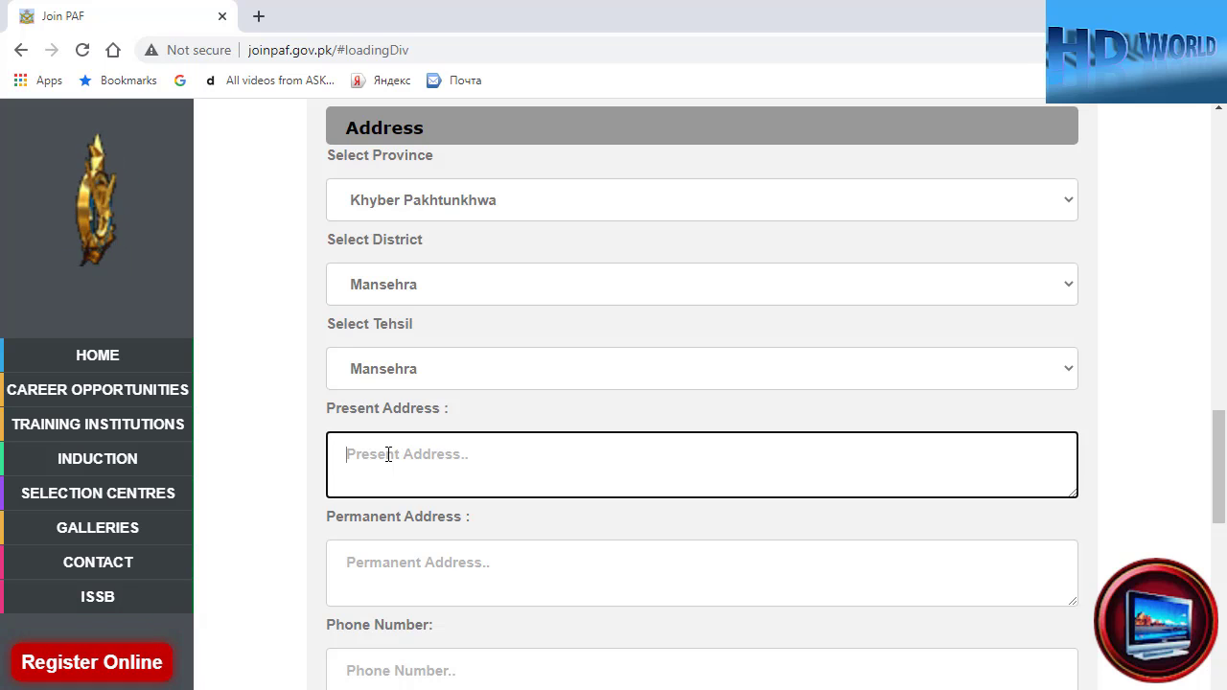
pyautogui.write('abdhedmfhfhergjherg')
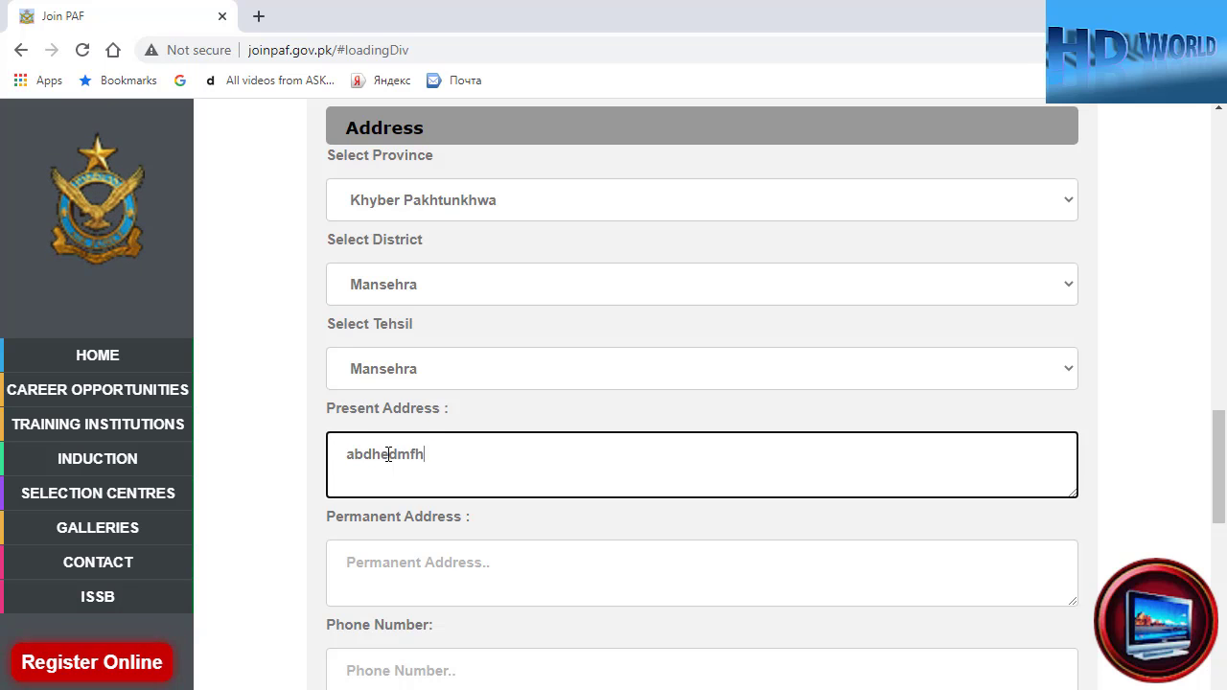
pyautogui.click(364, 572)
pyautogui.write('gfhajhfjhwfwjfgyuiwe')
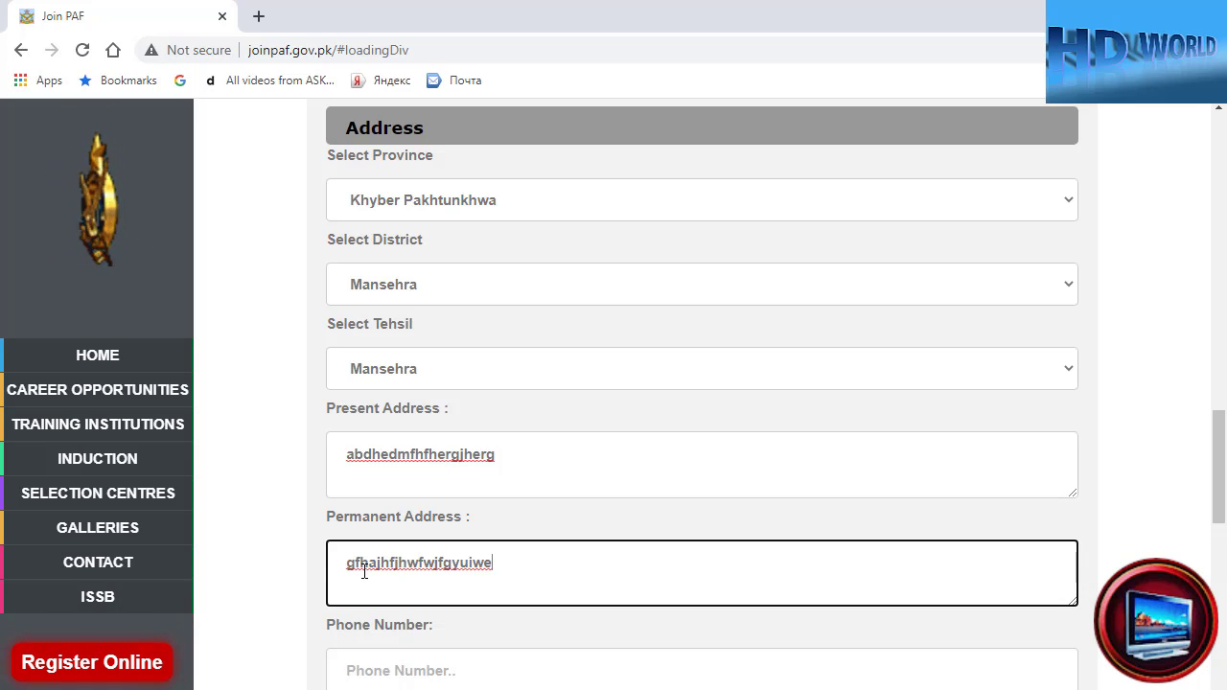
pyautogui.scroll(-2, 309, 580)
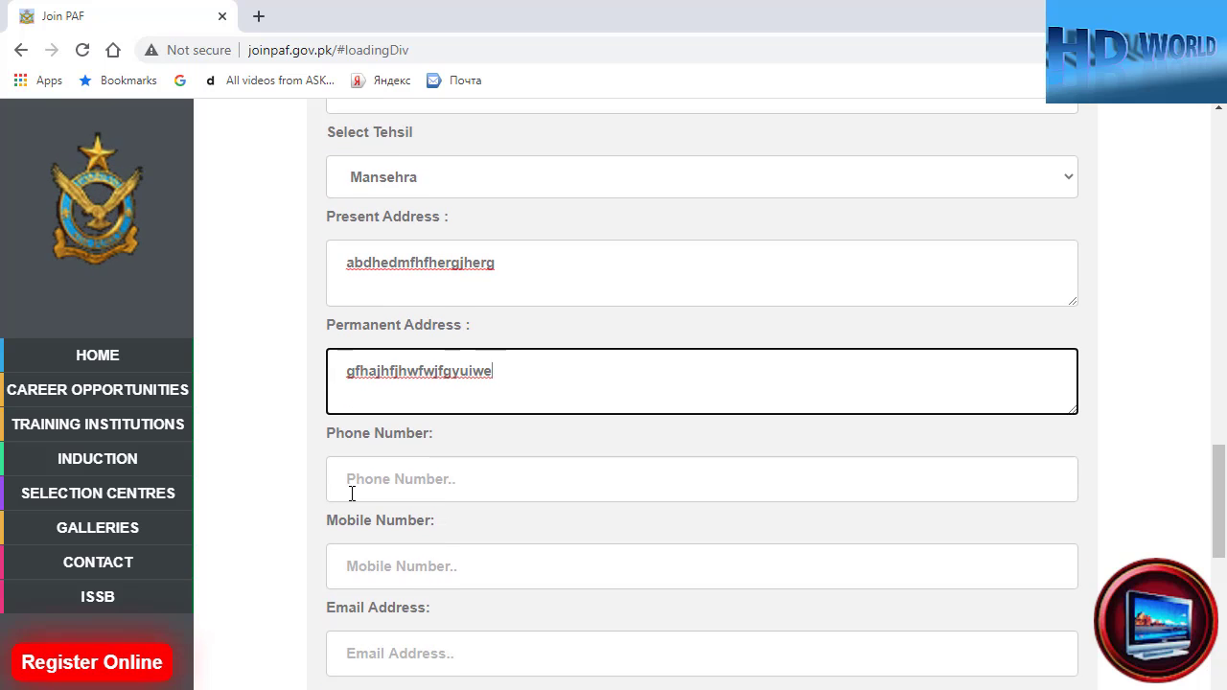
# - Enter the applicant's phone number and mobile number
pyautogui.click(365, 482)
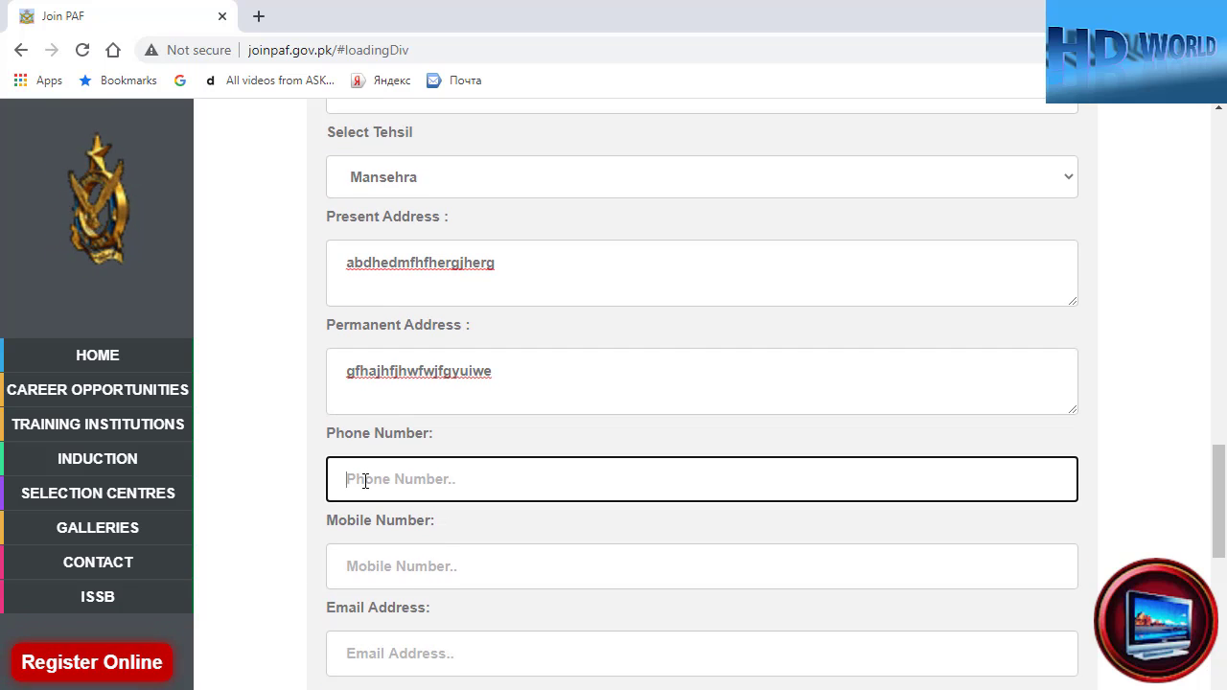
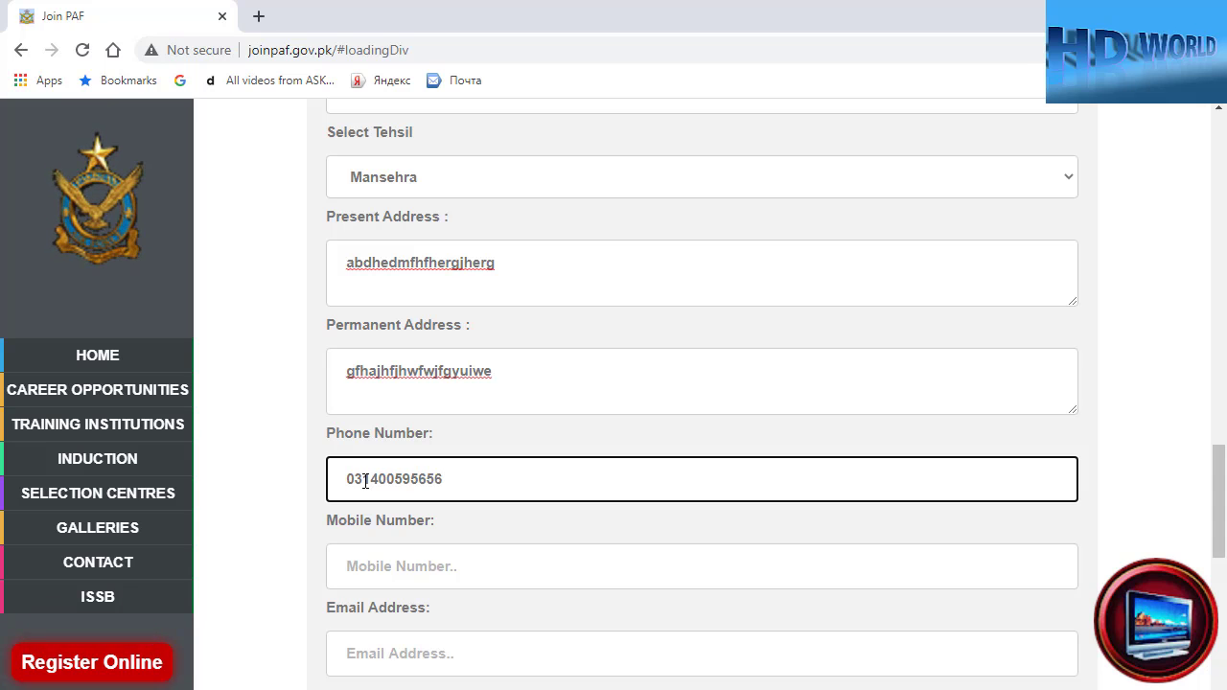
pyautogui.click(379, 571)
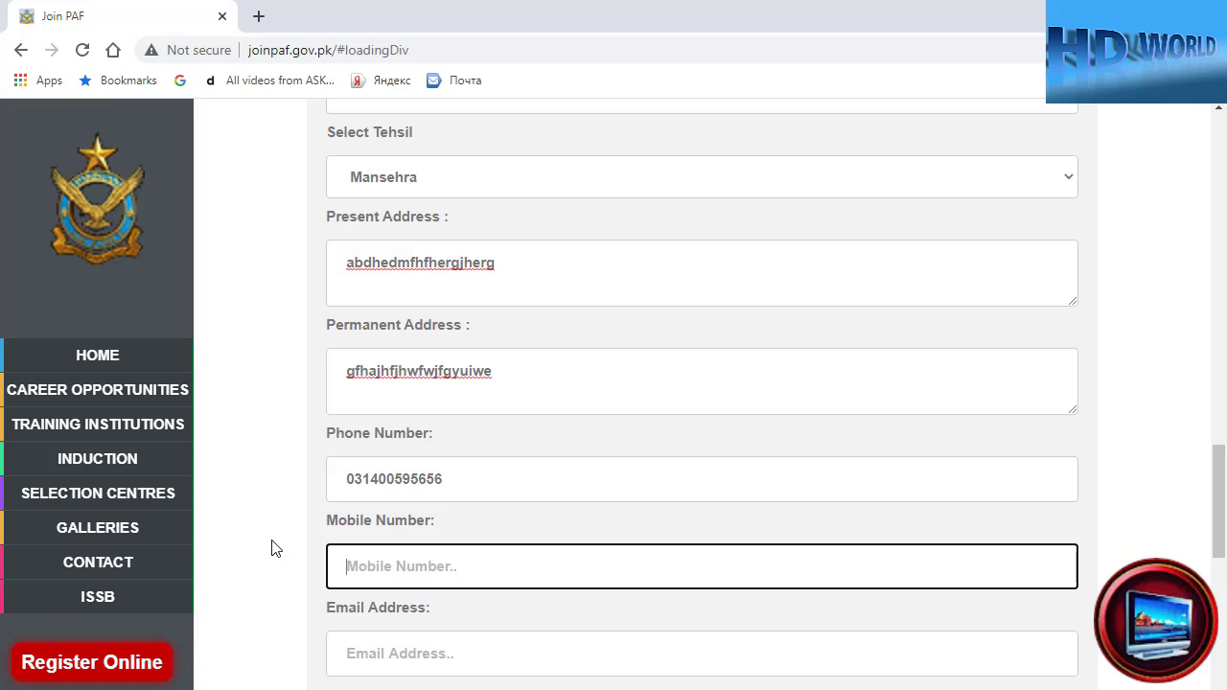
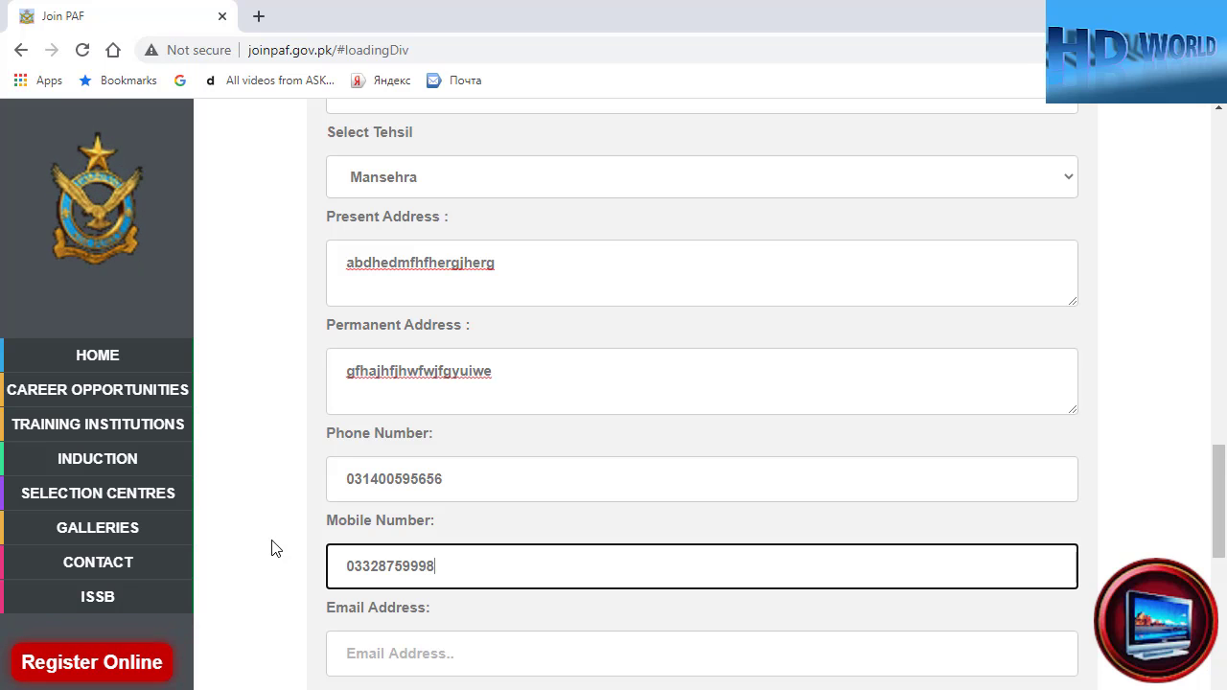
# - Leave the email blank by dismissing autofill, and enter the captcha verification number
pyautogui.scroll(-1, 273, 589)
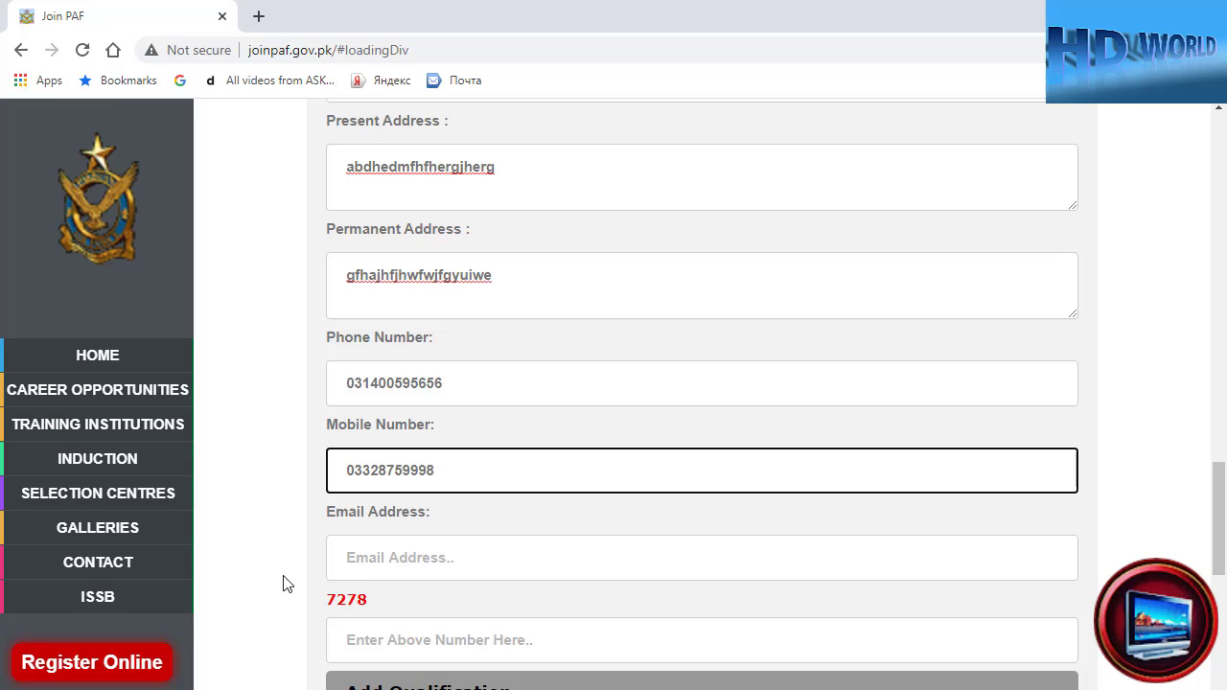
pyautogui.click(363, 562)
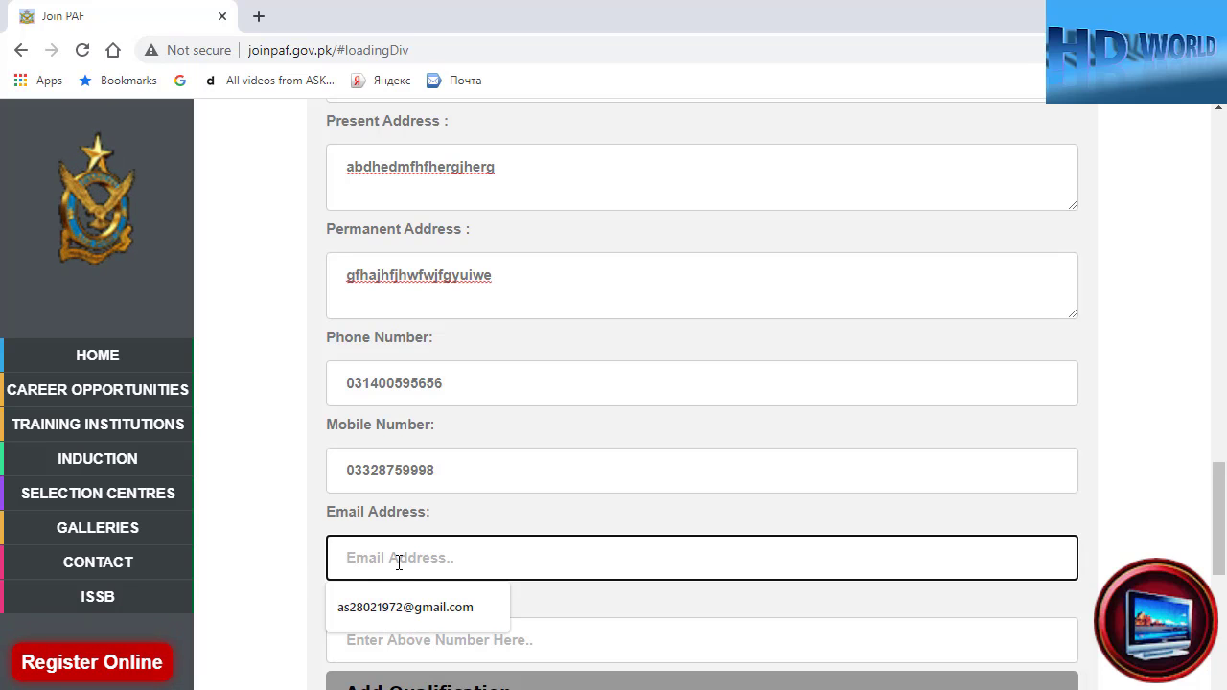
pyautogui.click(241, 589)
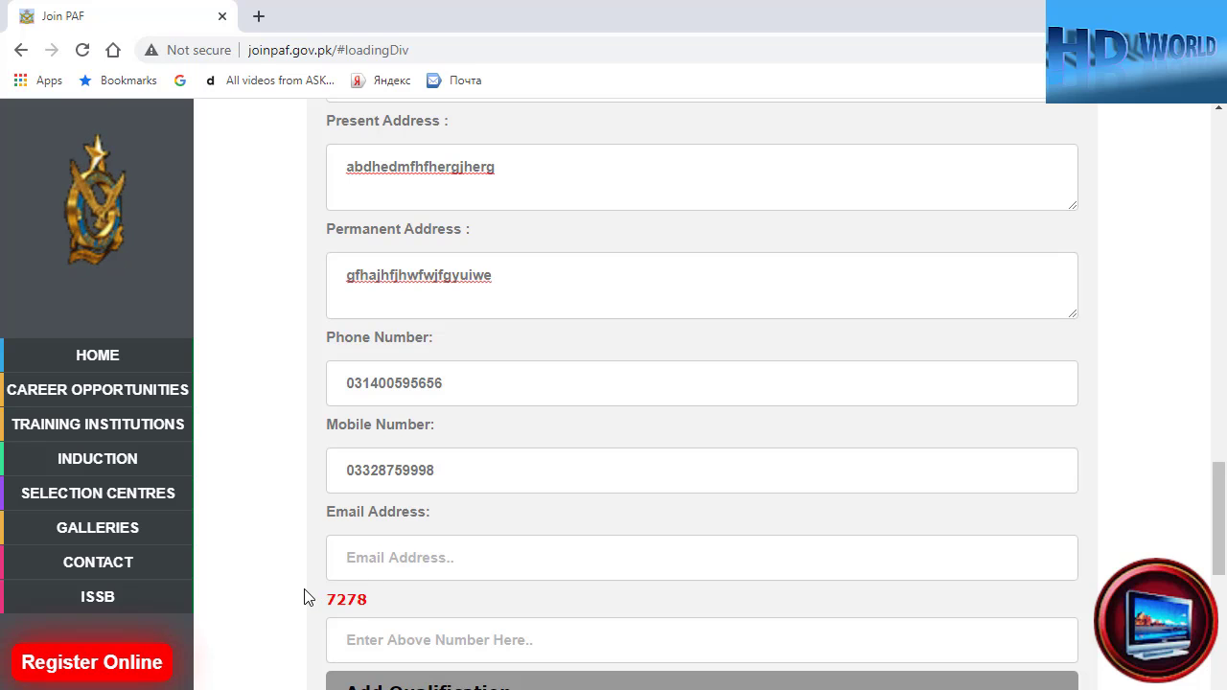
pyautogui.scroll(-2, 327, 539)
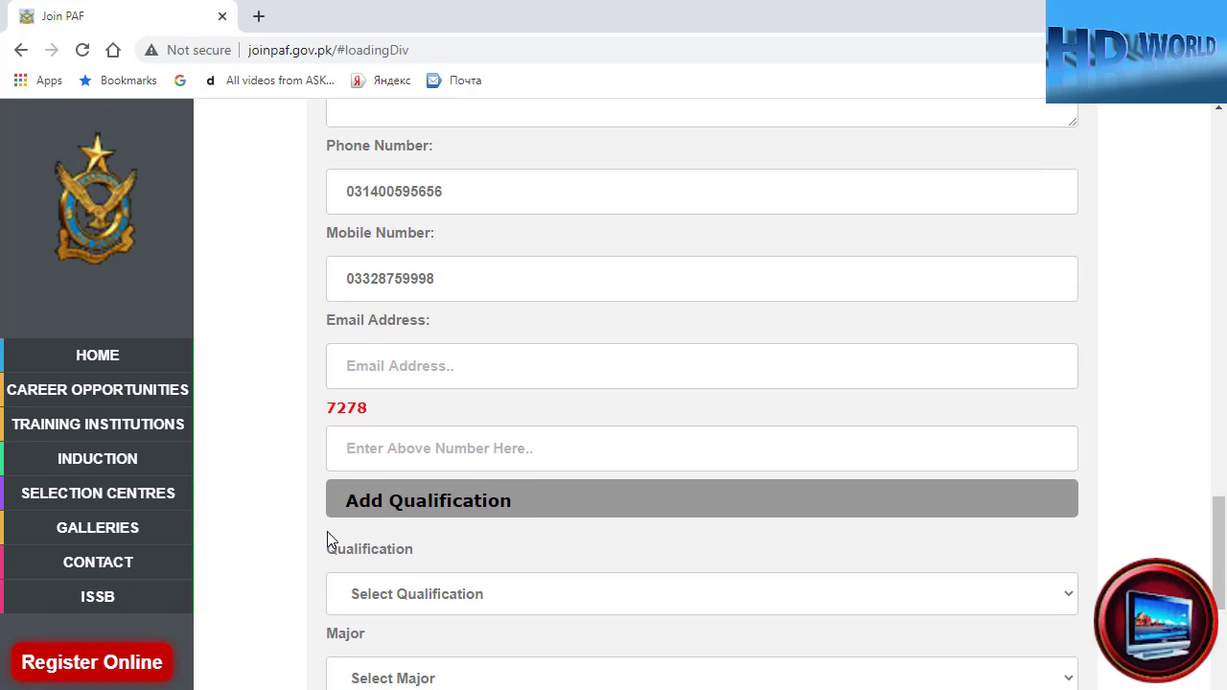
pyautogui.click(362, 452)
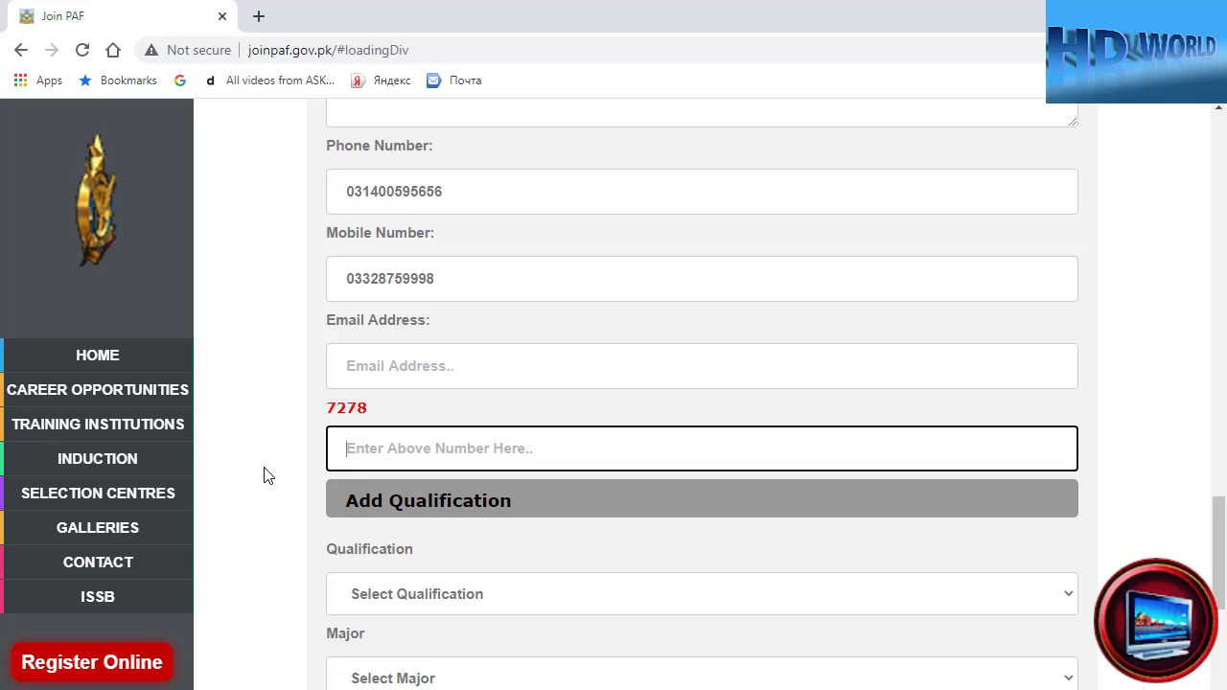
pyautogui.write('7272')
pyautogui.scroll(-2, 336, 451)
pyautogui.click(397, 407)
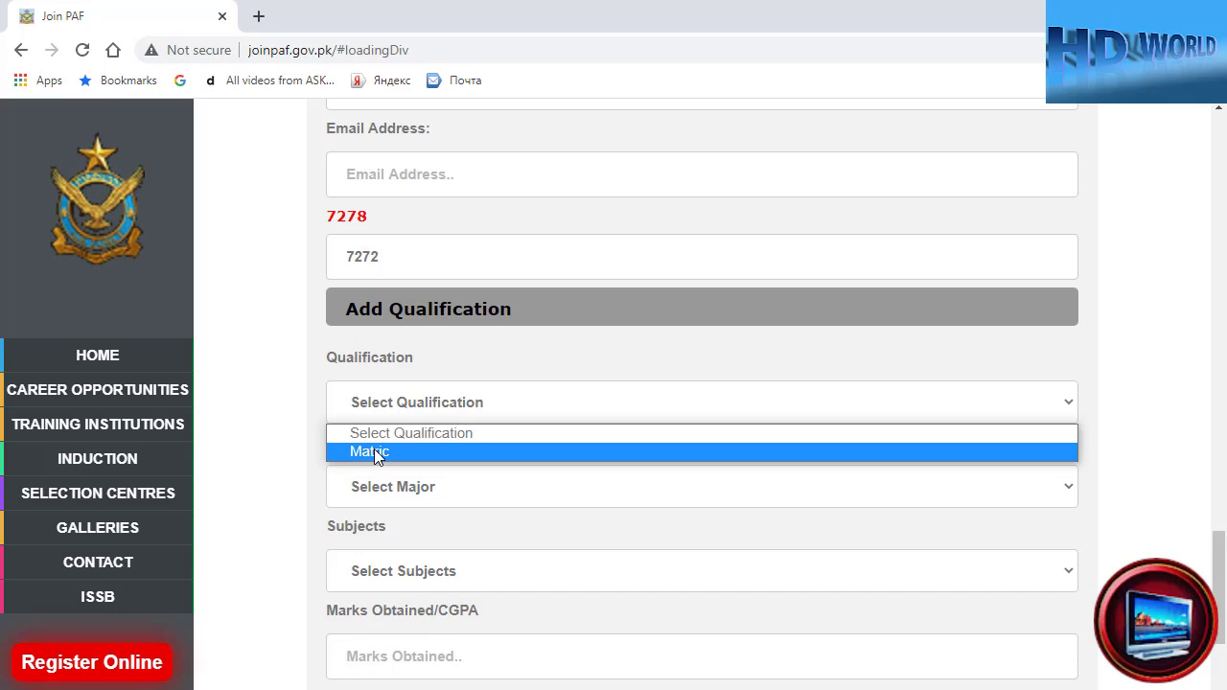
# - Add a Matric qualification, Science major, Matric(Sci) subjects, with 700 marks out of 1100
pyautogui.click(373, 452)
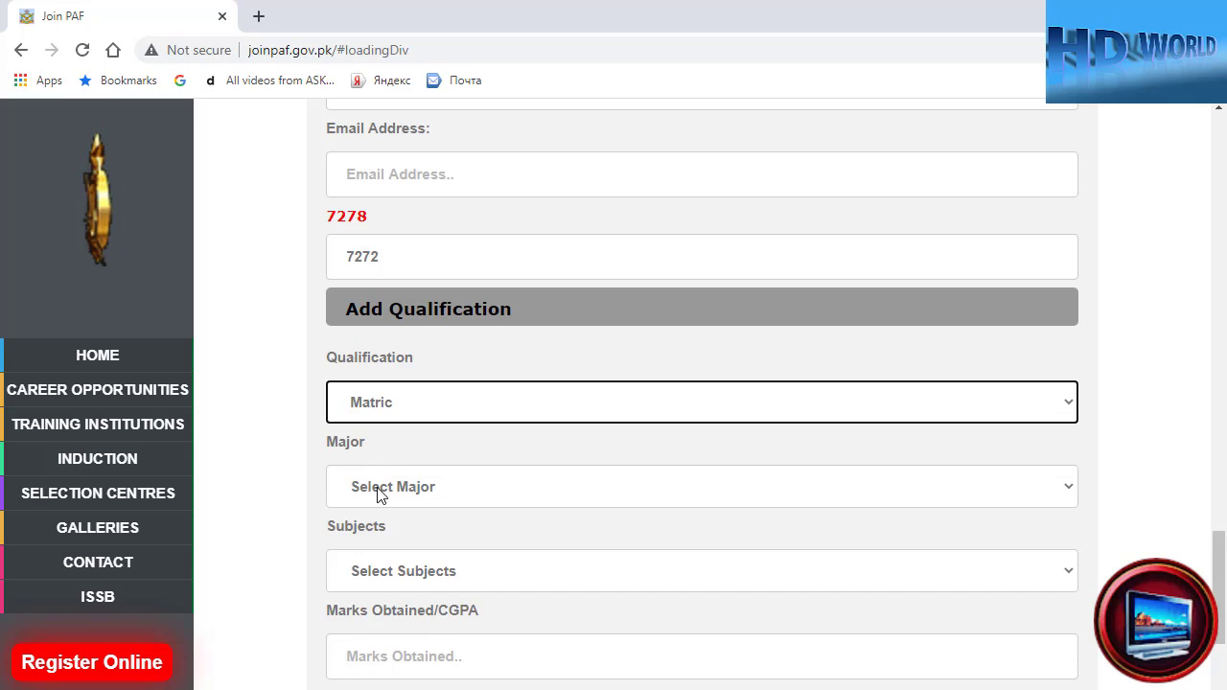
pyautogui.click(376, 488)
pyautogui.click(374, 537)
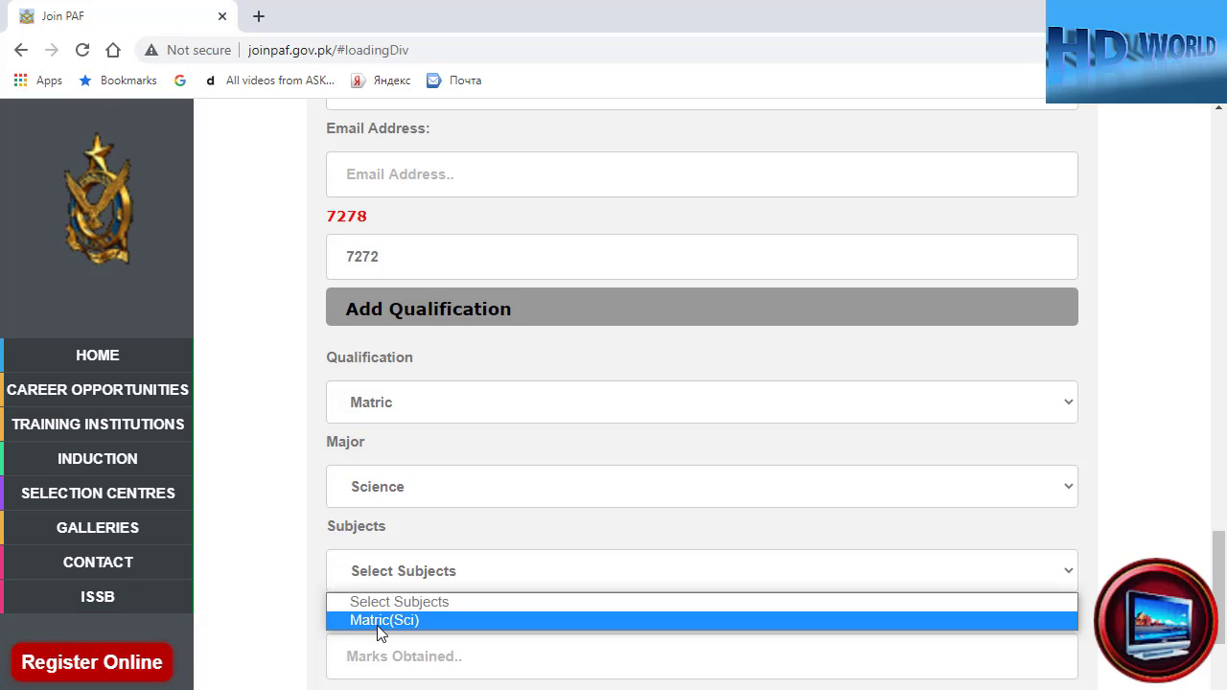
pyautogui.click(377, 623)
pyautogui.scroll(-2, 269, 576)
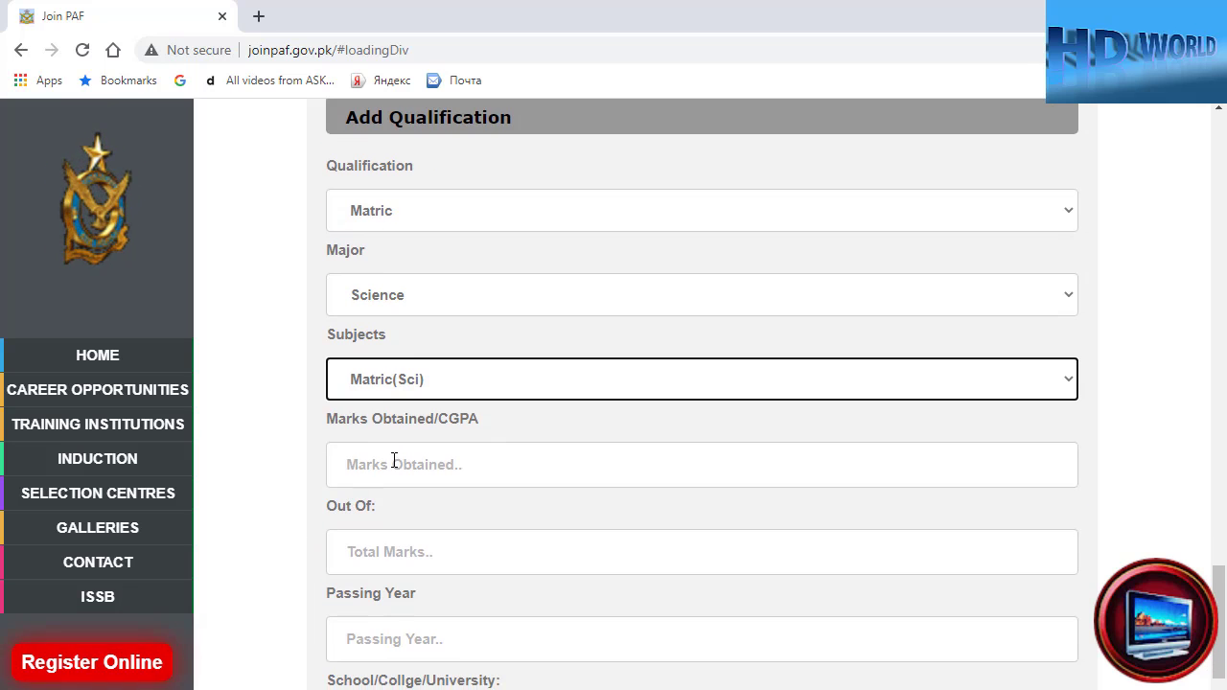
pyautogui.click(394, 462)
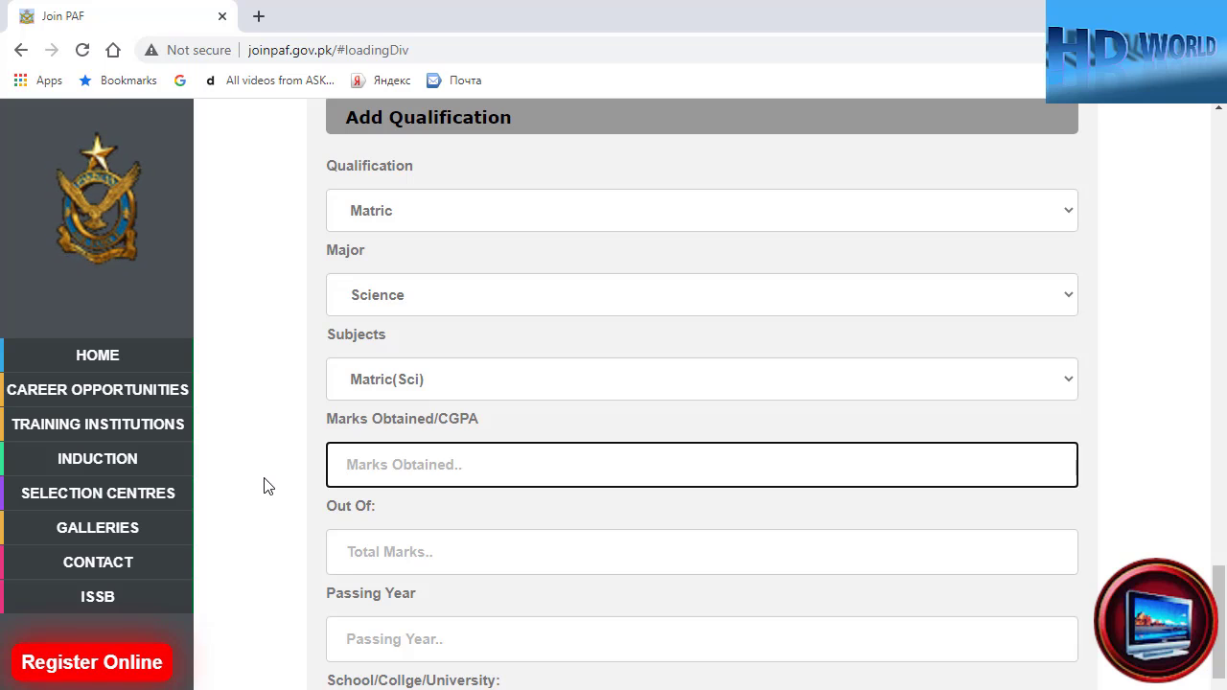
pyautogui.write('700')
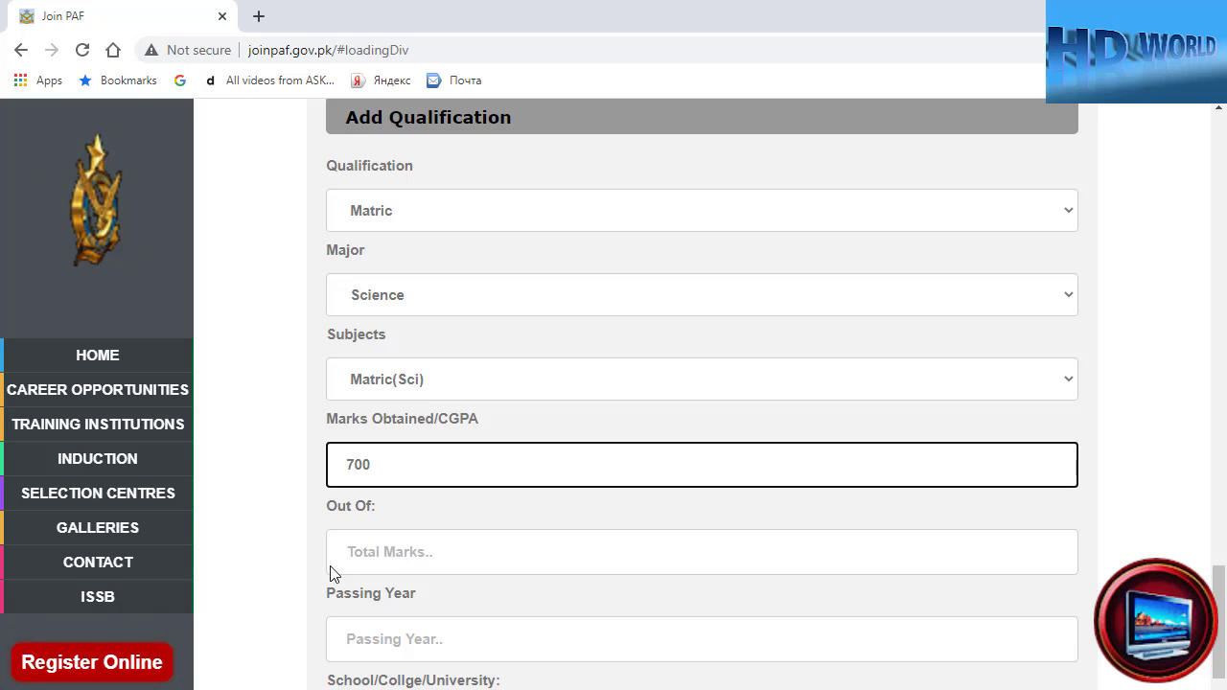
pyautogui.click(366, 567)
pyautogui.write('1')
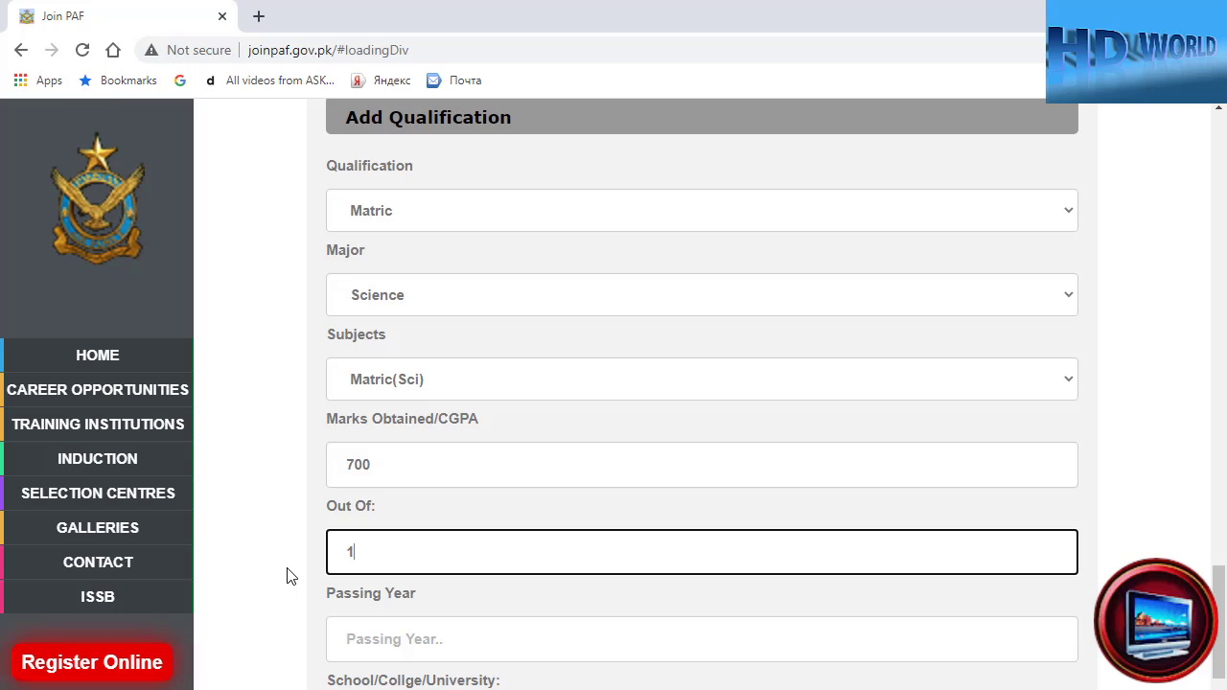
pyautogui.write('100')
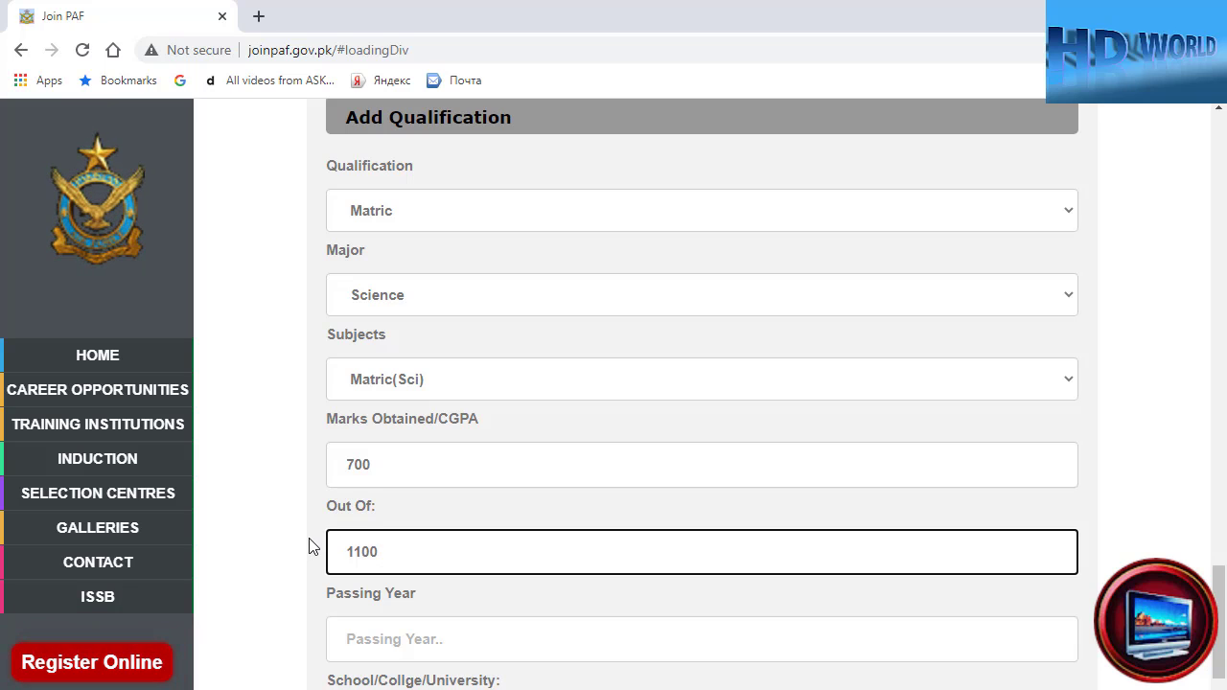
pyautogui.scroll(-2, 308, 546)
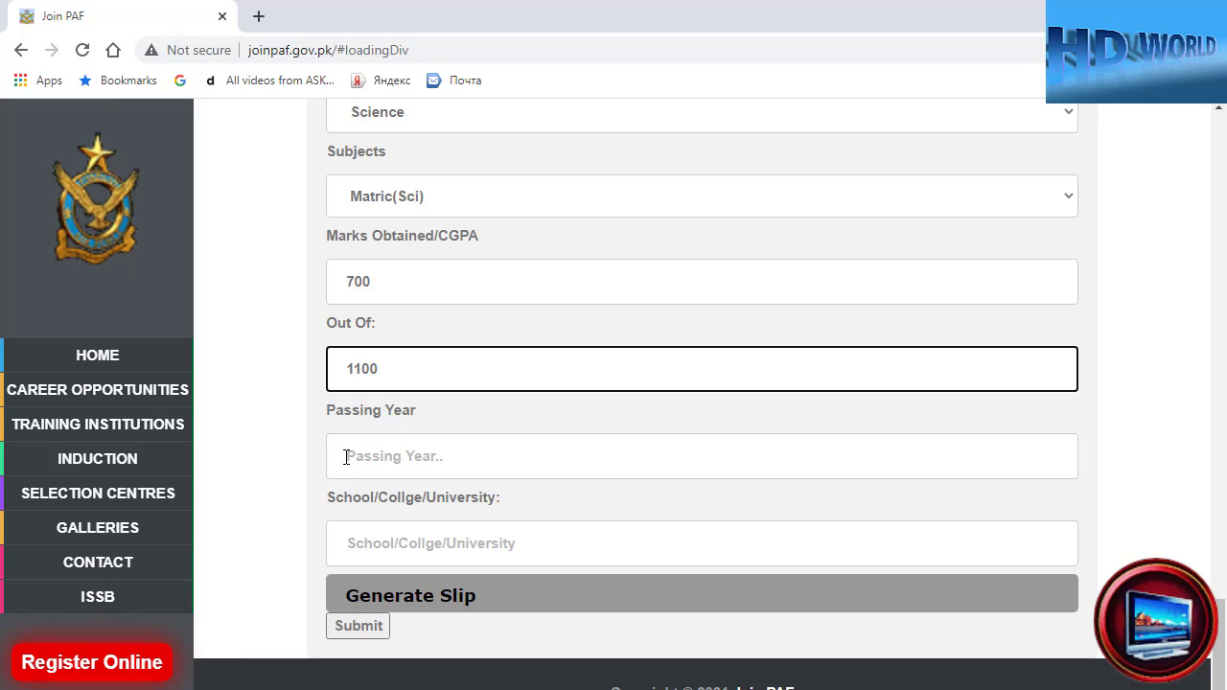
# - Enter 2018 as the passing year and 'aiou islamabad' as the school
pyautogui.click(347, 458)
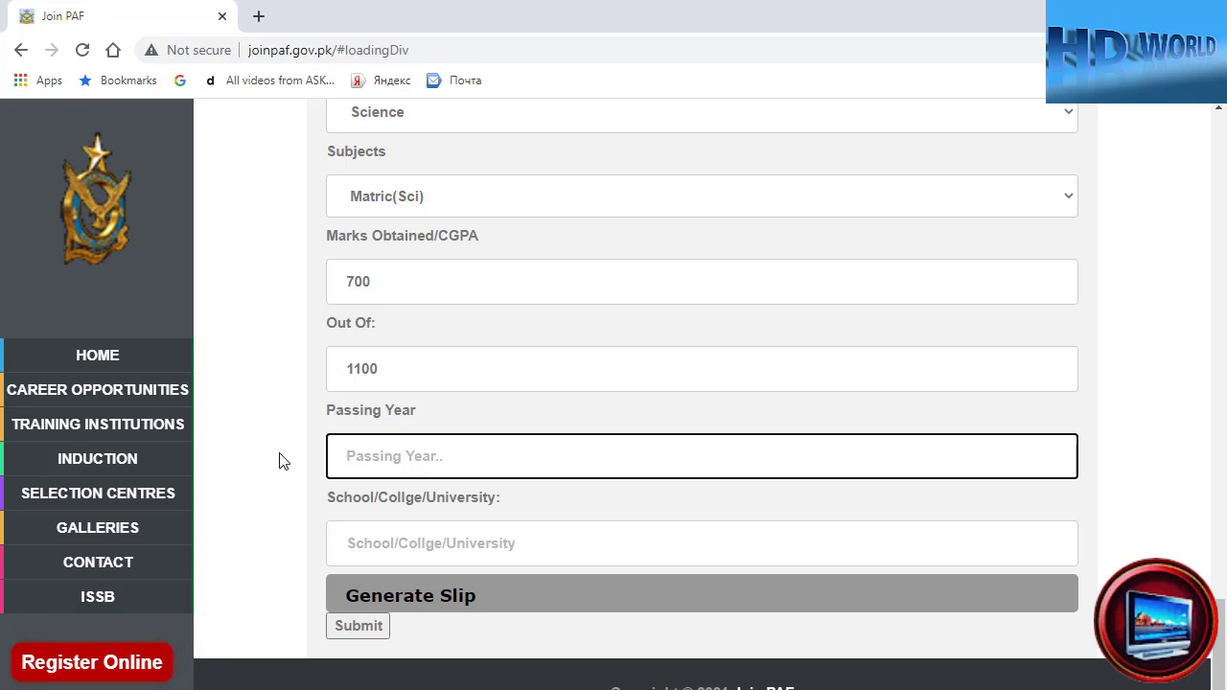
pyautogui.write('20')
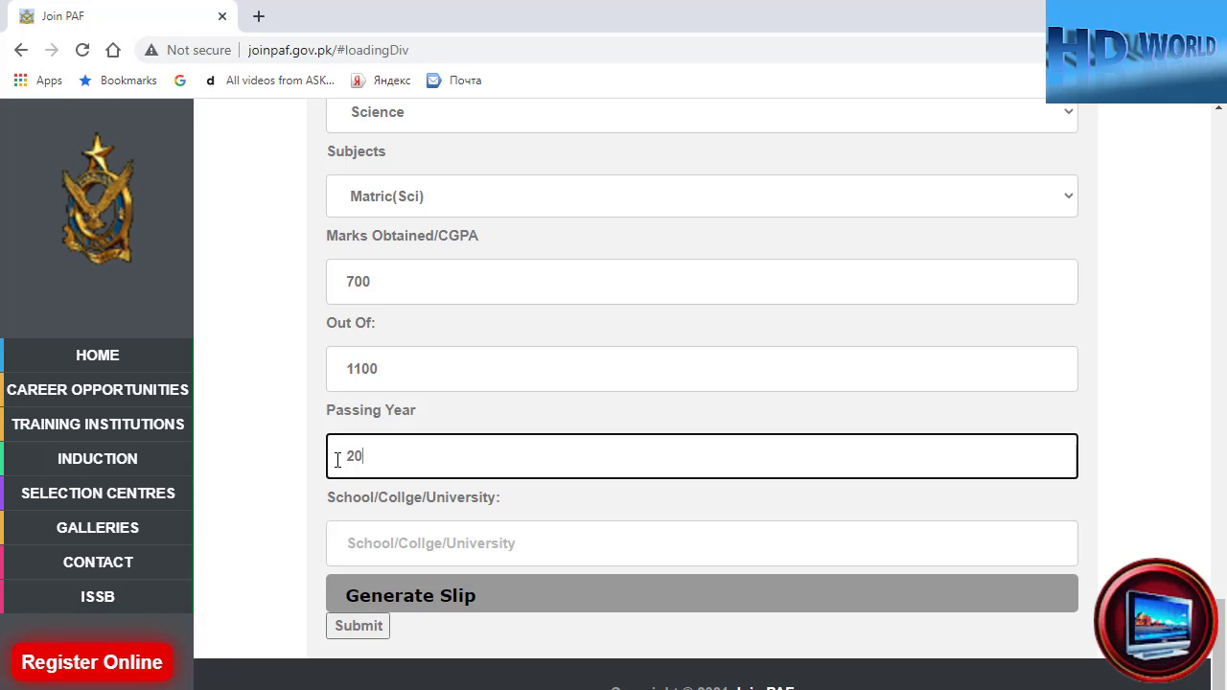
pyautogui.write('18')
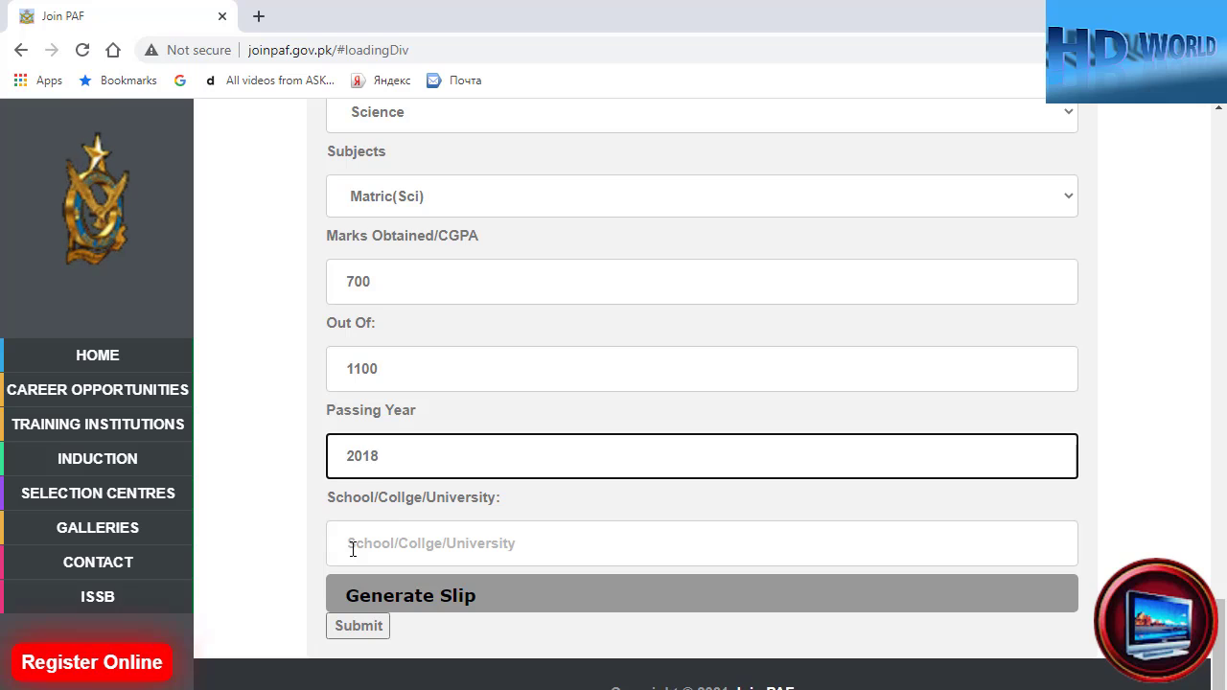
pyautogui.click(376, 554)
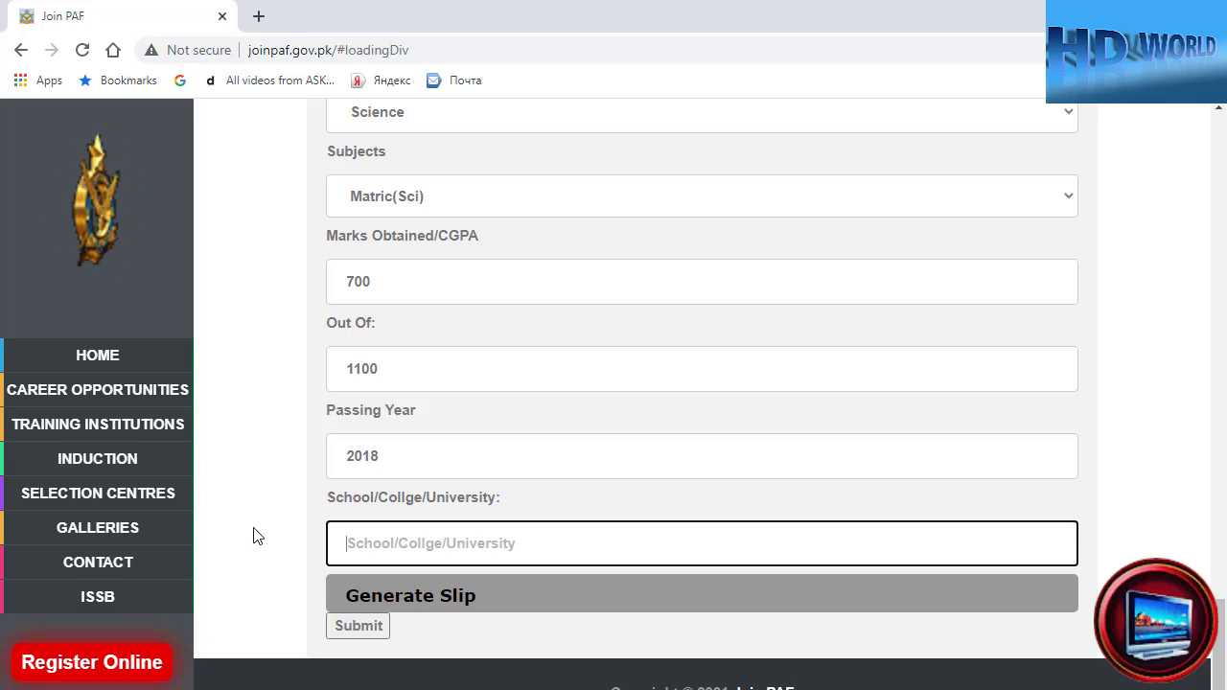
pyautogui.write('a')
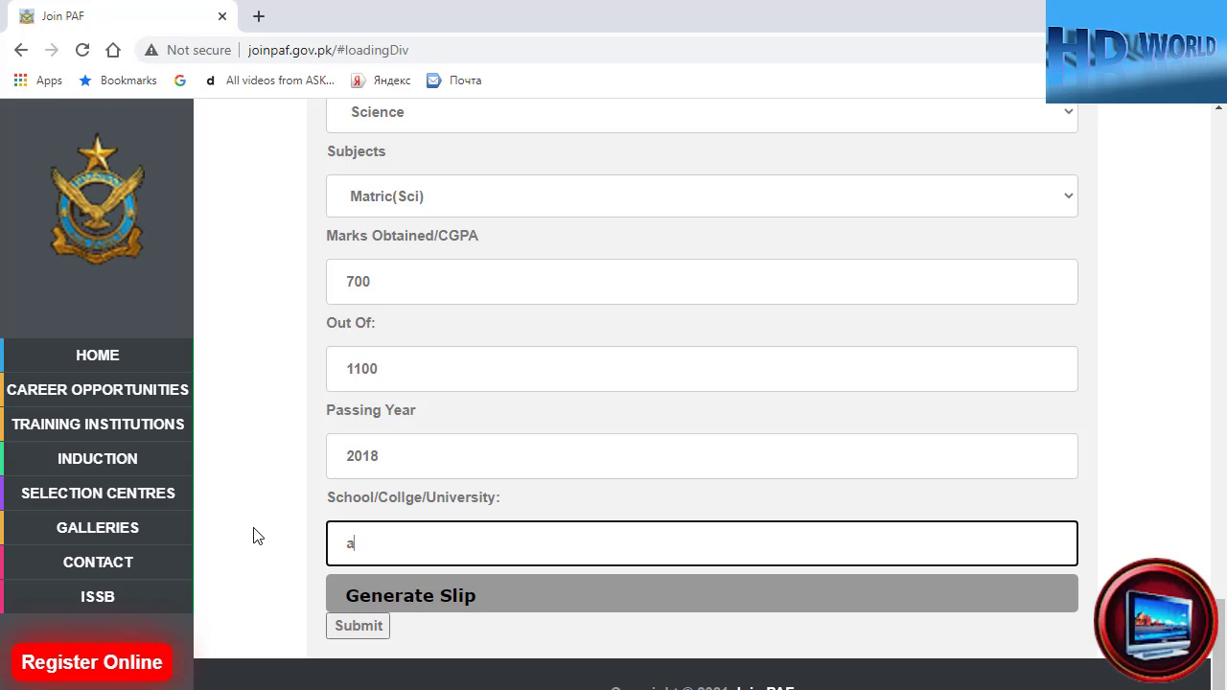
pyautogui.write('iou')
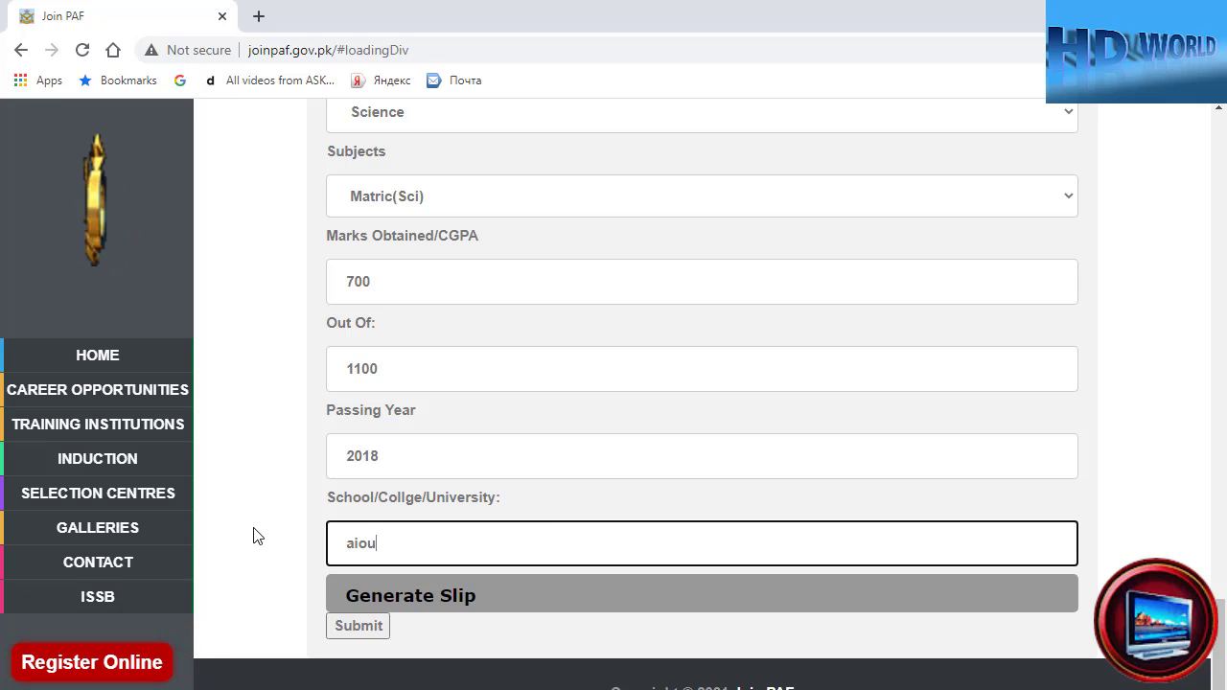
pyautogui.write(' is')
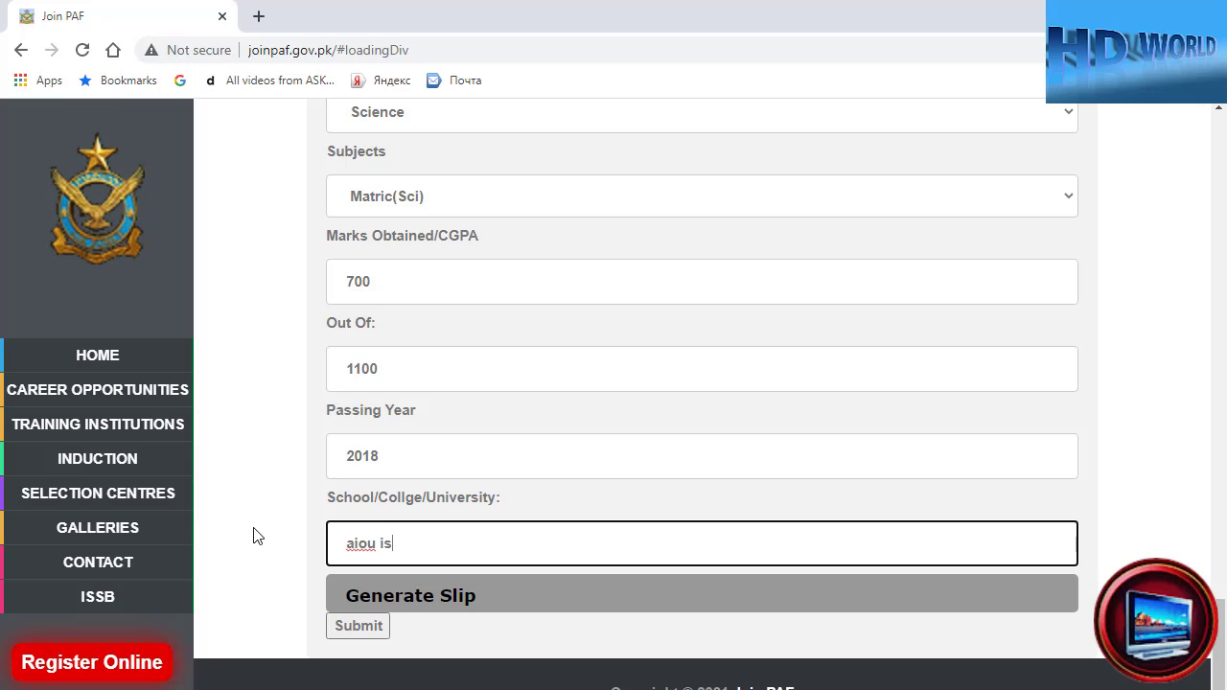
pyautogui.write('lamabad')
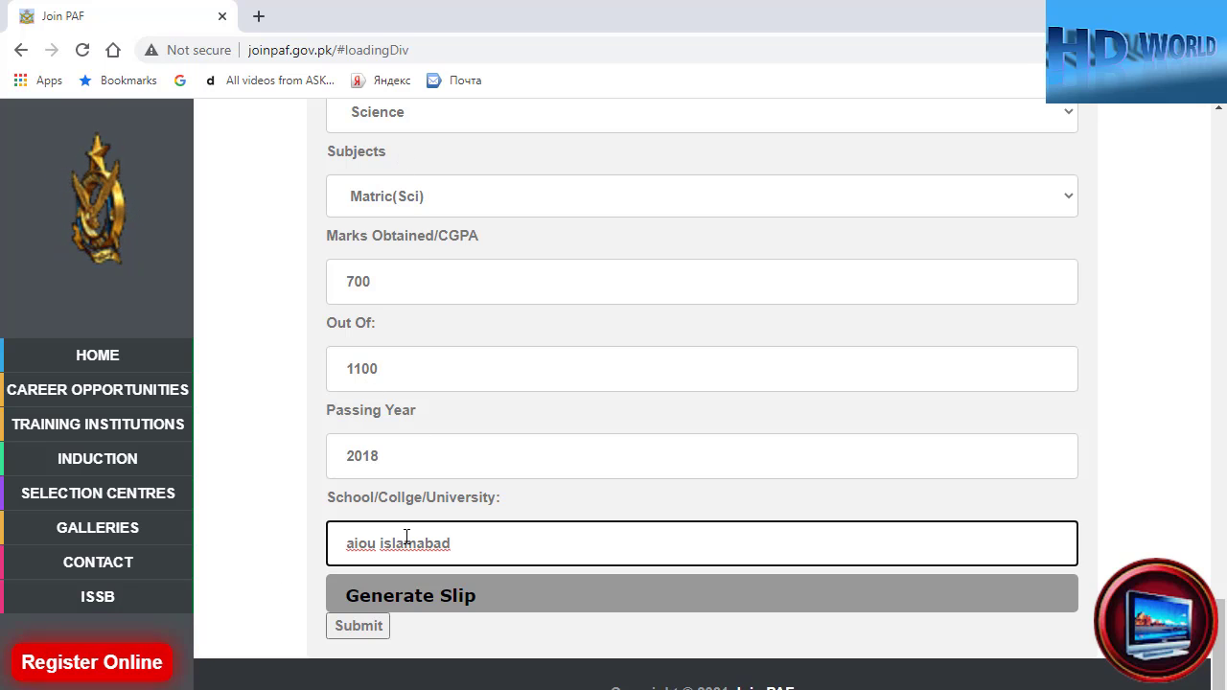
# - Submit the form and review the errors for invalid email, underage birth date and missing domicile
pyautogui.click(355, 628)
pyautogui.moveTo(187, 459)
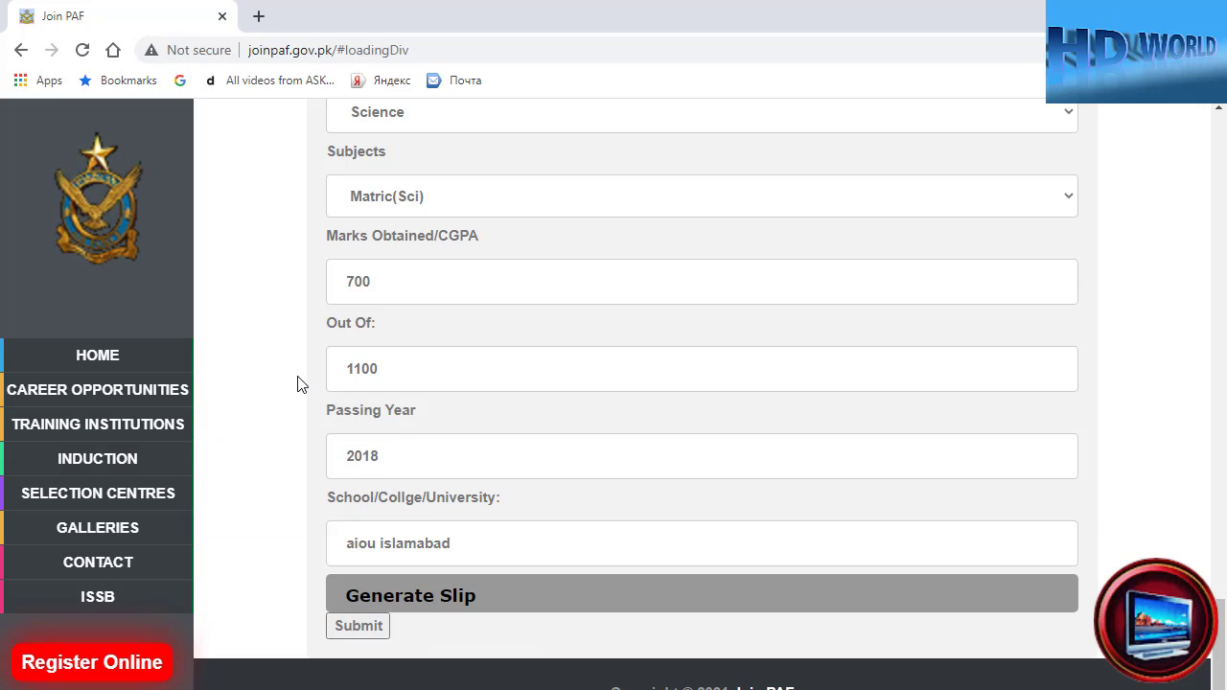
pyautogui.scroll(1, 297, 384)
pyautogui.scroll(5, 297, 383)
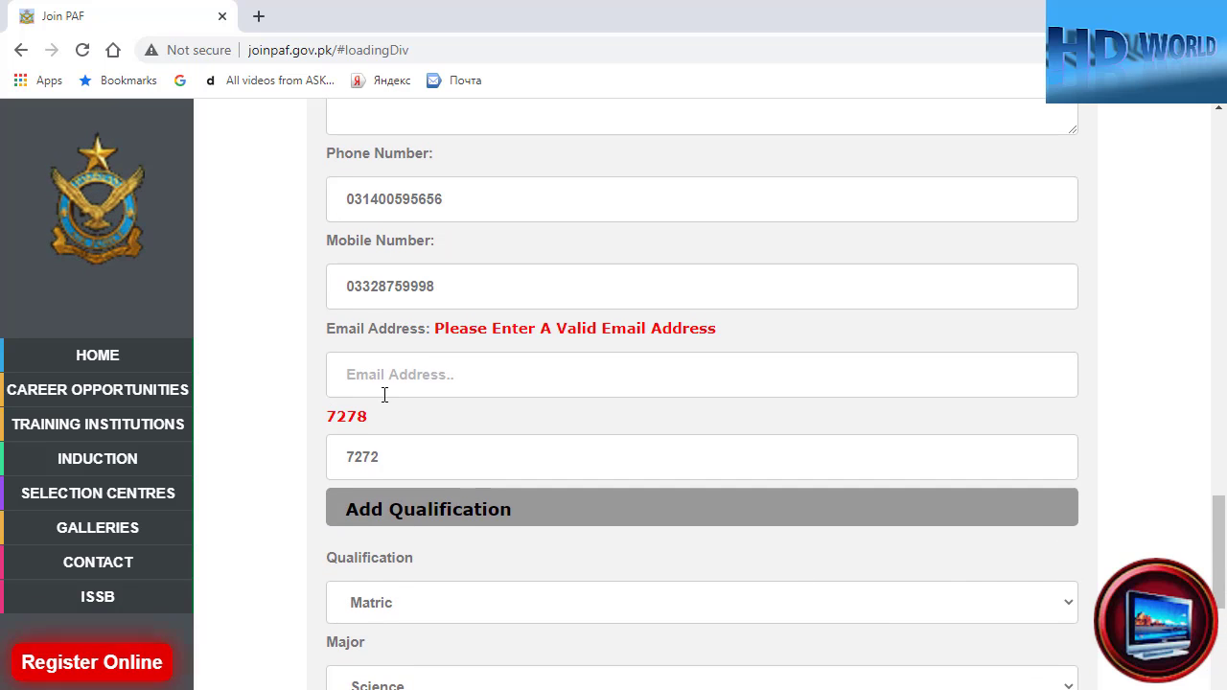
pyautogui.scroll(6, 382, 326)
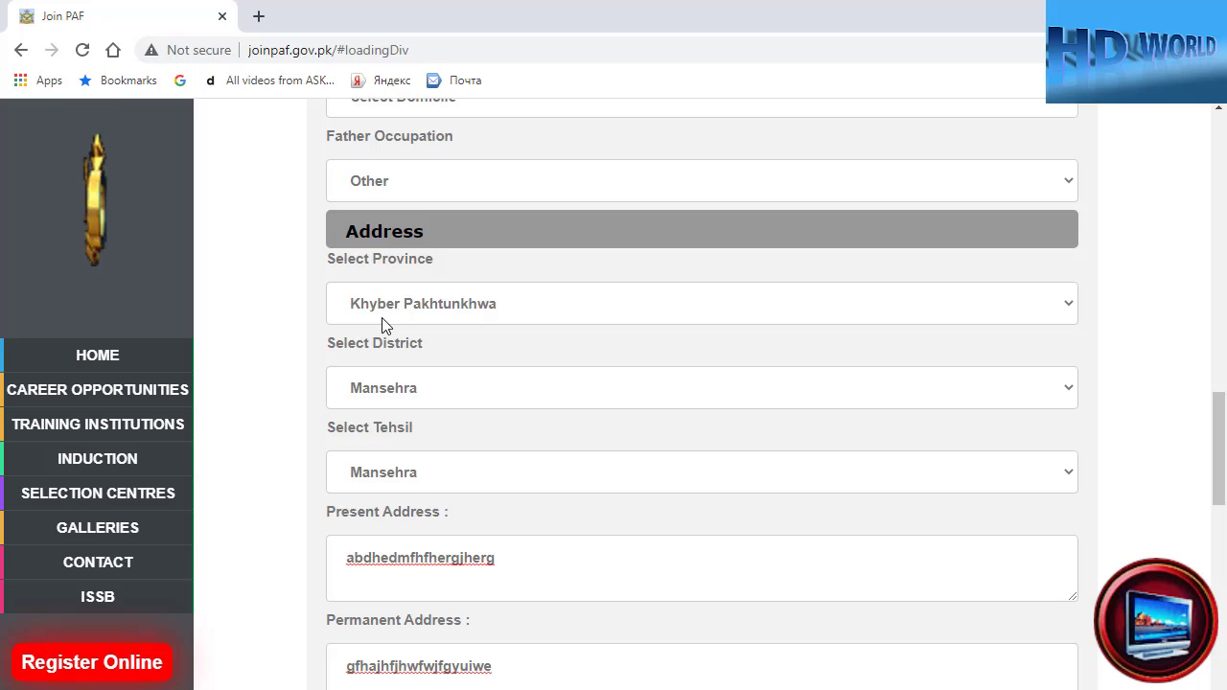
pyautogui.scroll(-8, 382, 326)
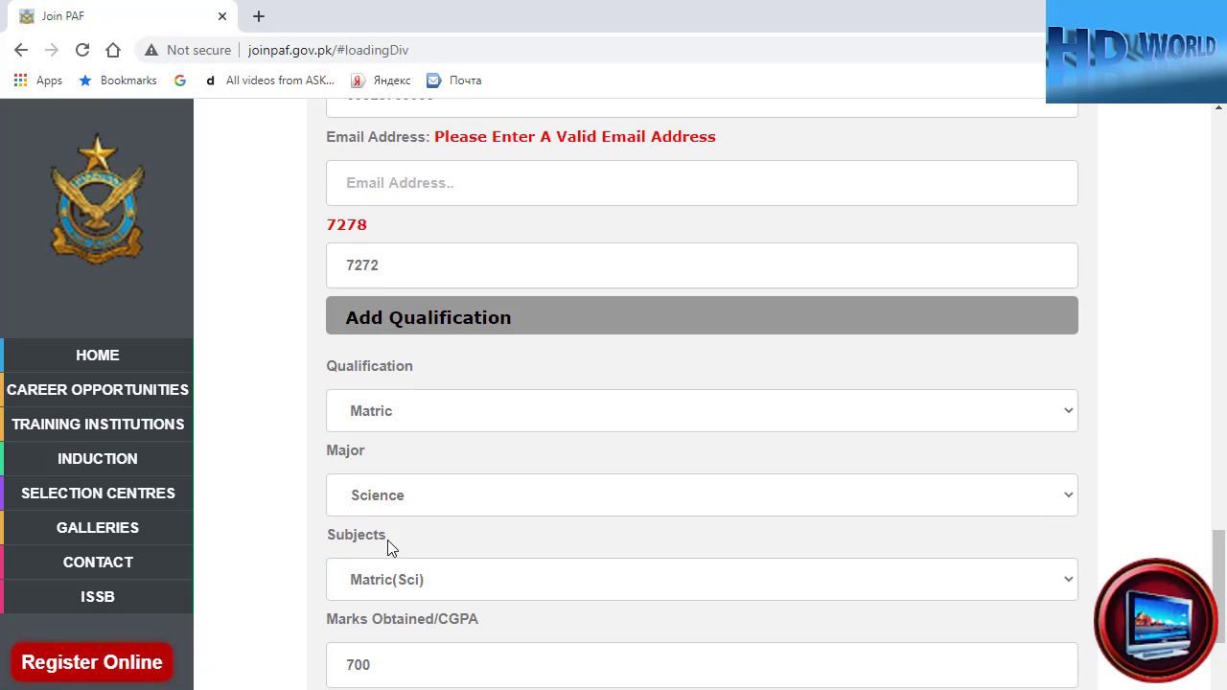
pyautogui.scroll(-2, 386, 555)
pyautogui.scroll(2, 390, 300)
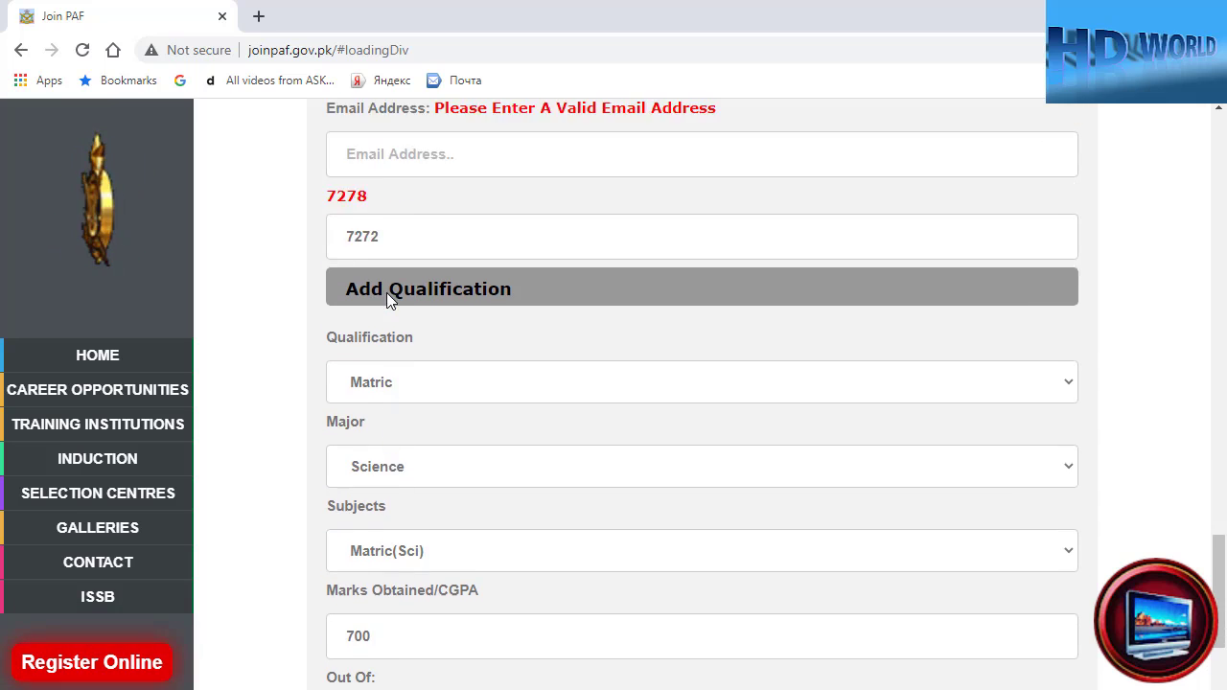
pyautogui.scroll(1, 386, 299)
pyautogui.scroll(-5, 377, 526)
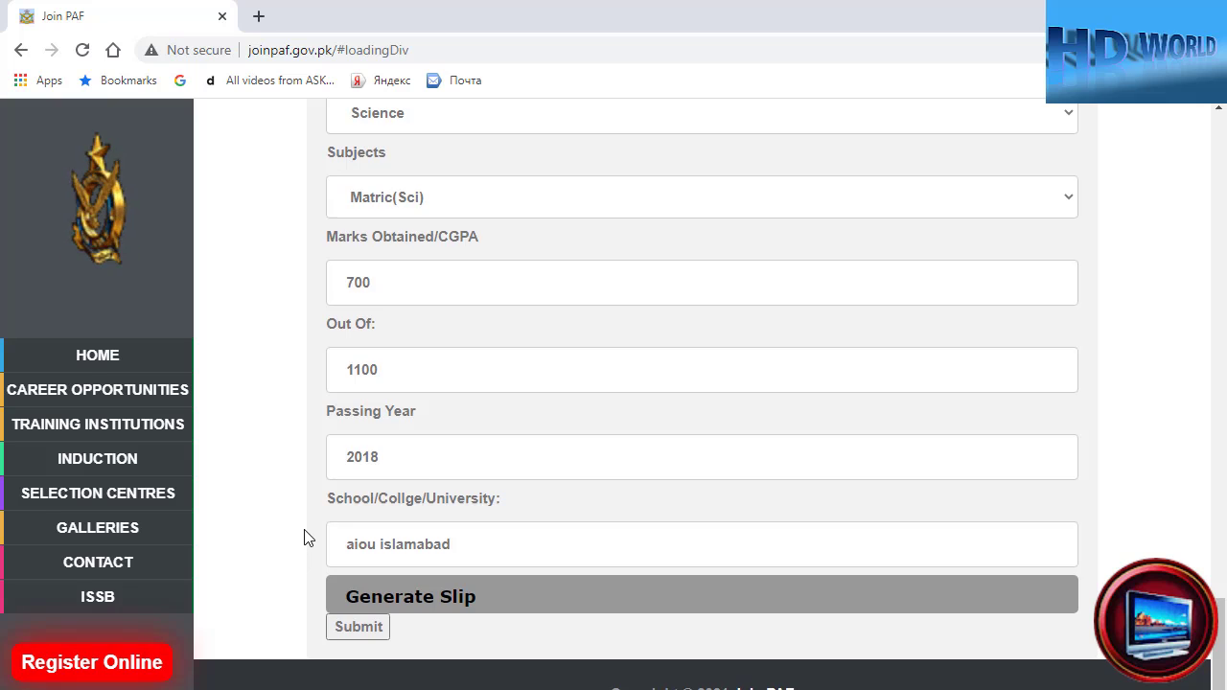
pyautogui.scroll(20, 304, 537)
pyautogui.scroll(15, 304, 538)
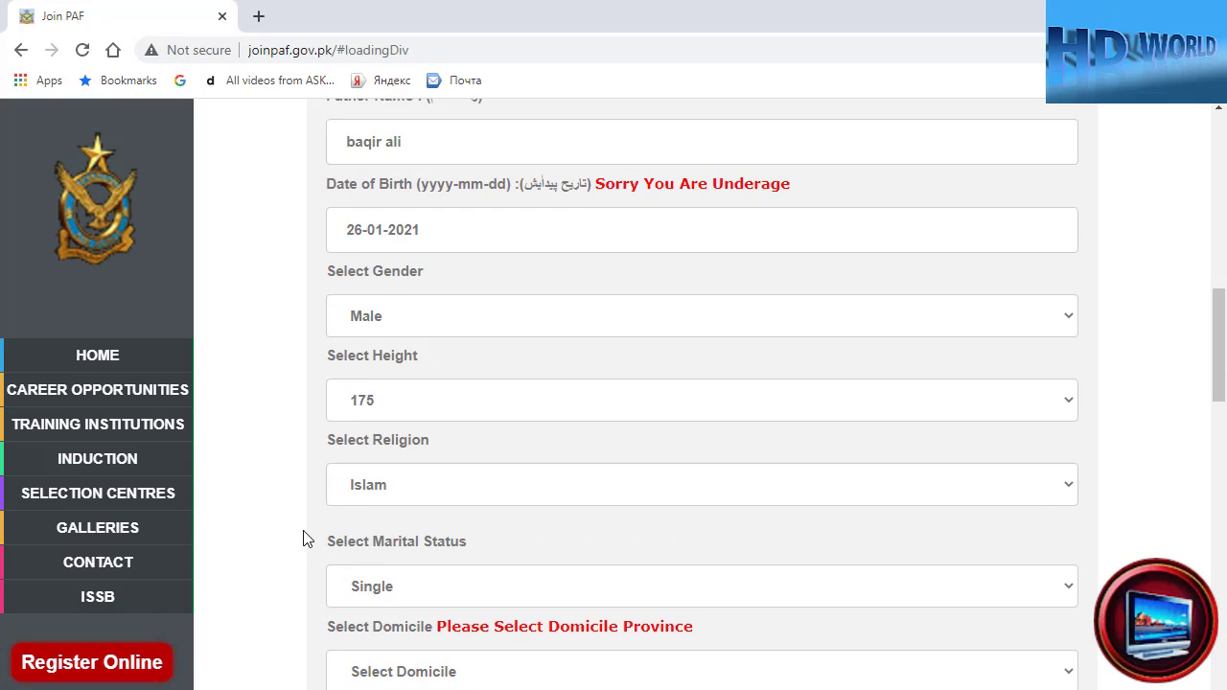